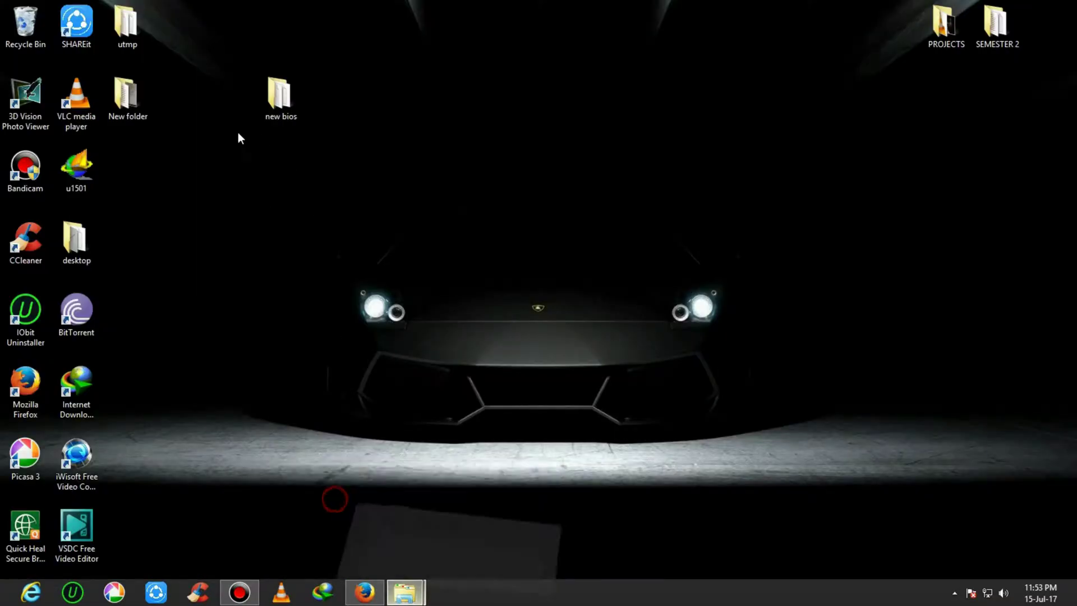
Open PS2.txt in Notepad and copy the first saved link.
double_click(178, 125)
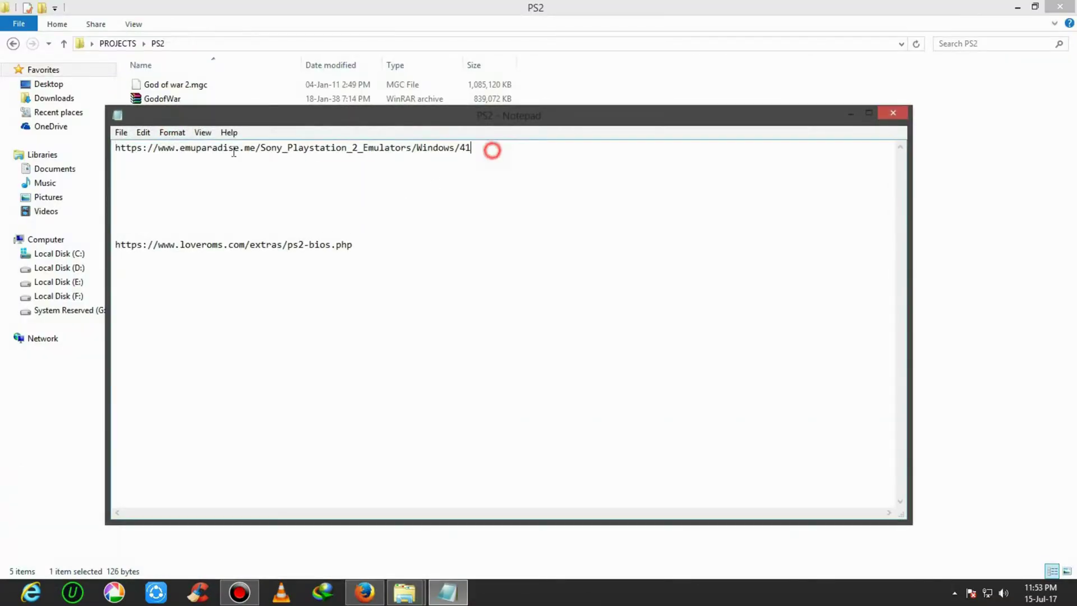
left_click_drag(492, 151, 84, 153)
right_click(133, 148)
left_click(163, 191)
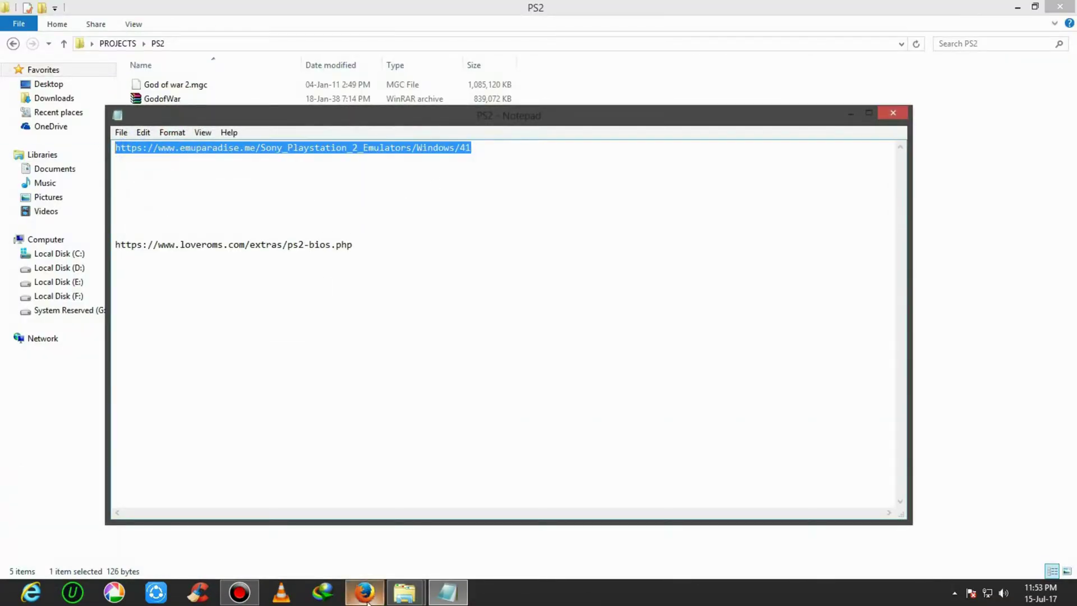
Load the link in Firefox to reach emuparadise's PS2 Emulators page, dismissing the IDM download dialog.
left_click(364, 593)
left_click(278, 34)
right_click(280, 34)
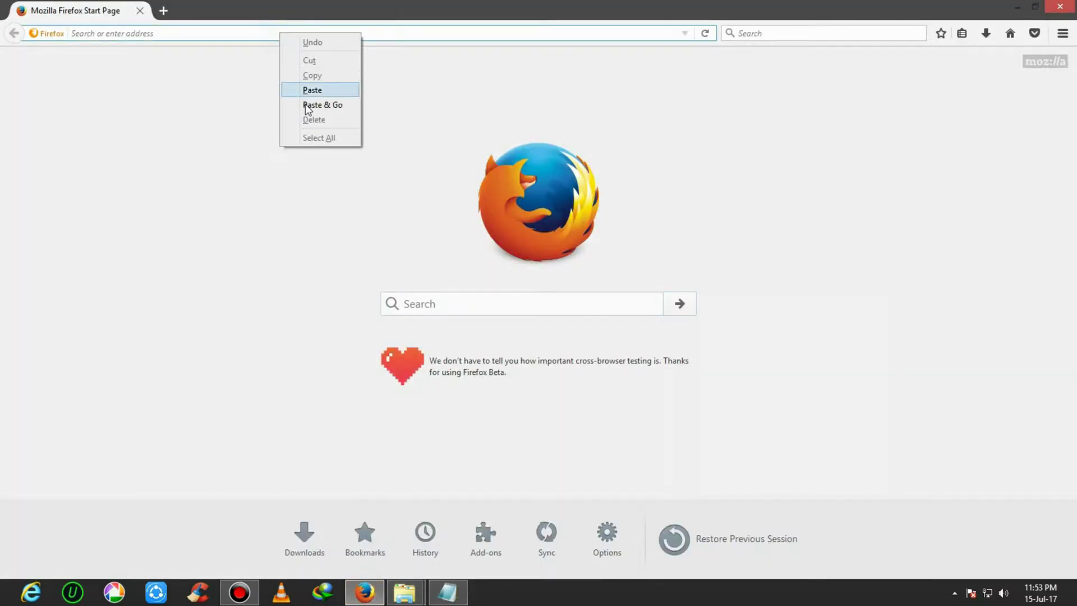
left_click(305, 104)
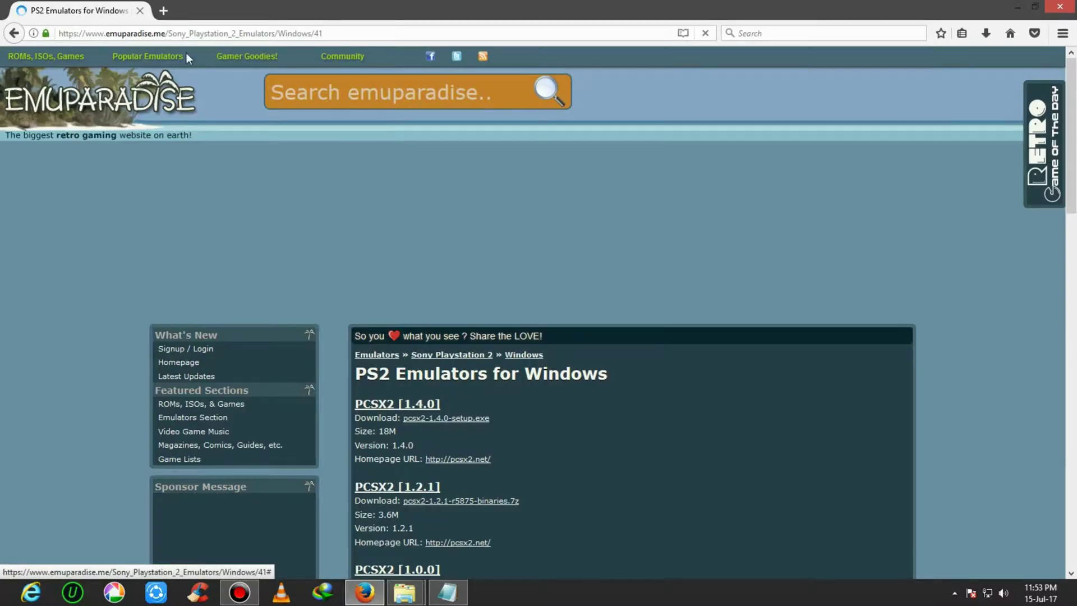
scroll(397, 257, "down", 5)
scroll(516, 138, "up", 3)
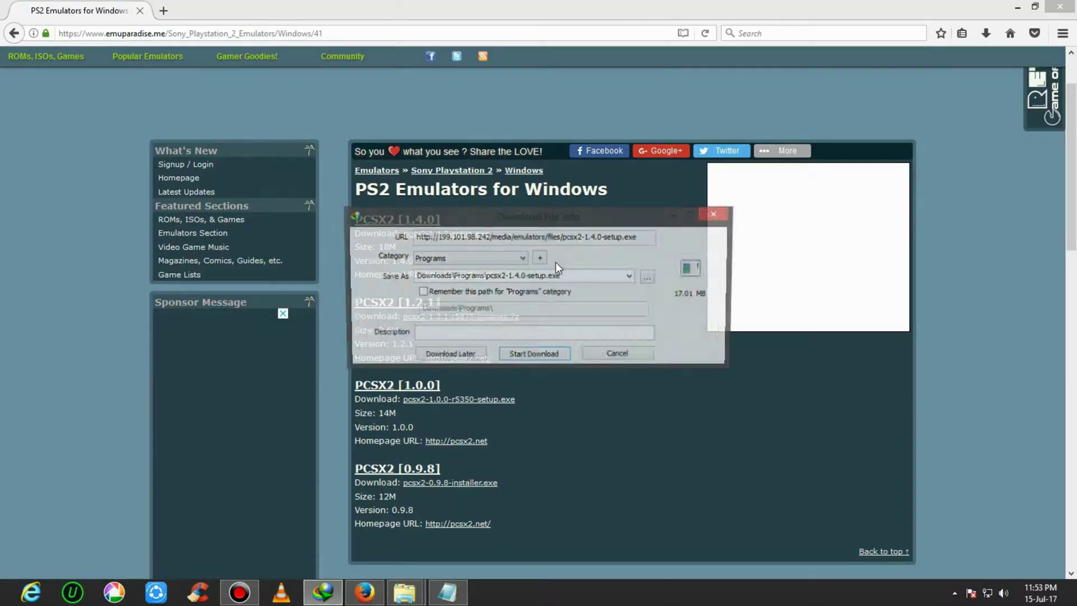
left_click_drag(508, 221, 695, 224)
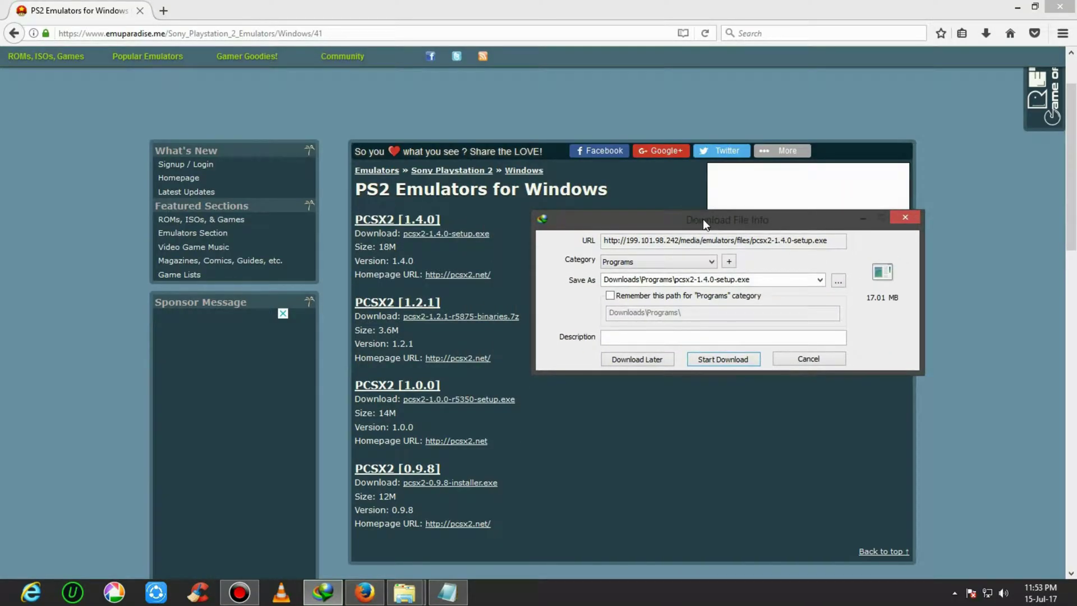
left_click(905, 217)
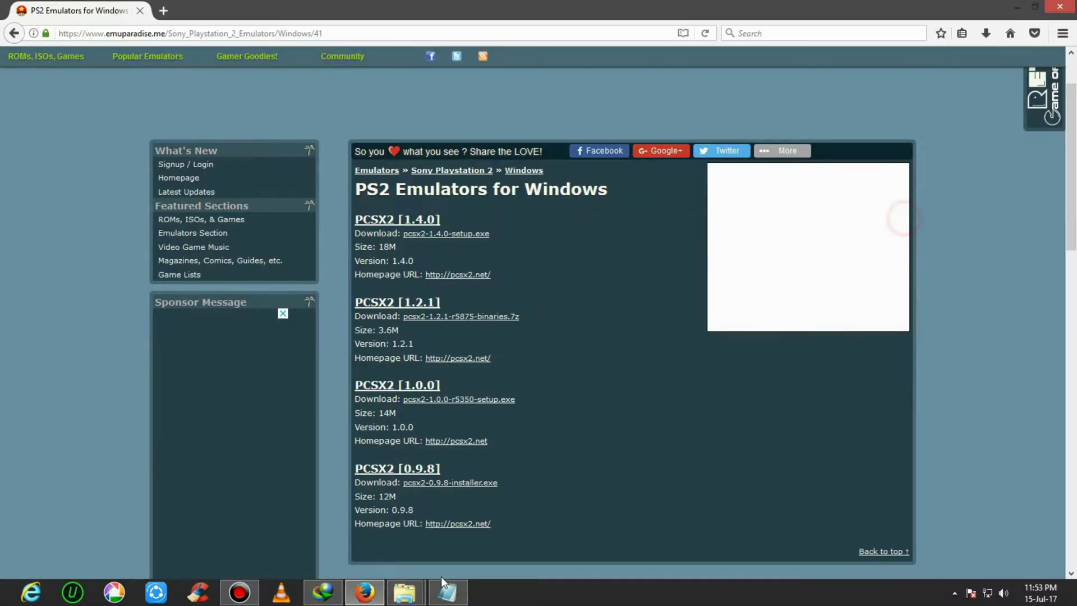
Select the pcsx2-1.4.0-setup file in the PS2 folder.
mouse_move(397, 600)
left_click(322, 493)
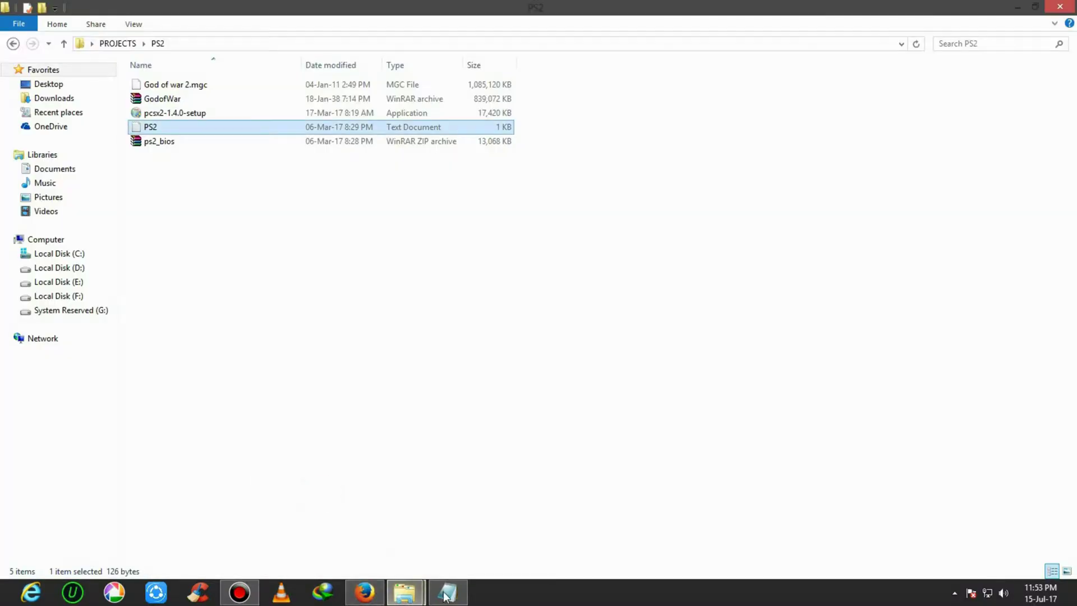
left_click(165, 114)
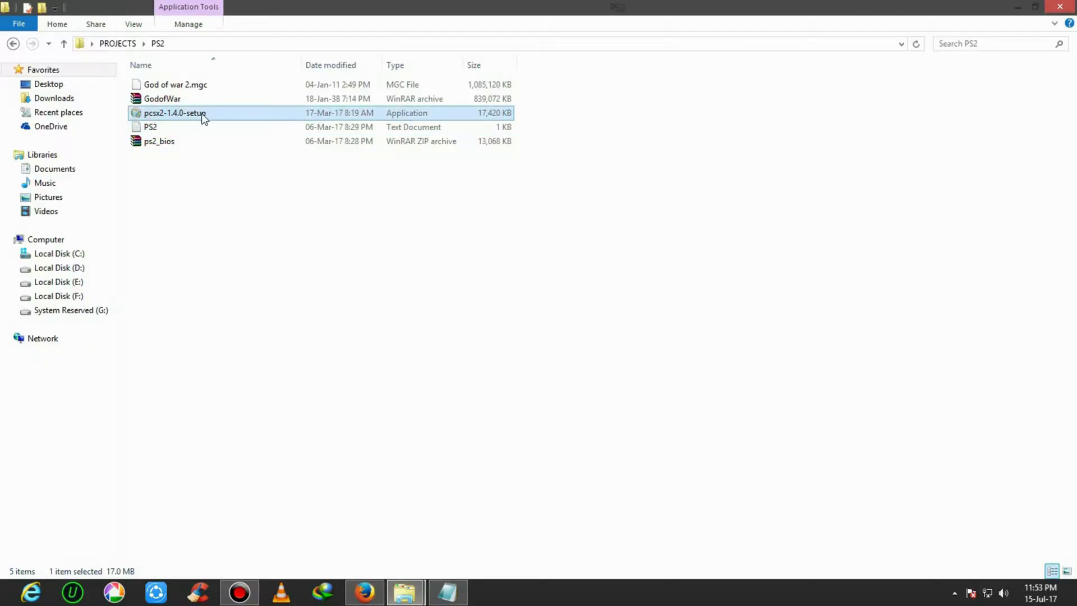
Copy the second saved link and Paste & Go it in Firefox's address bar.
left_click(438, 591)
left_click_drag(368, 245, 112, 245)
right_click(130, 245)
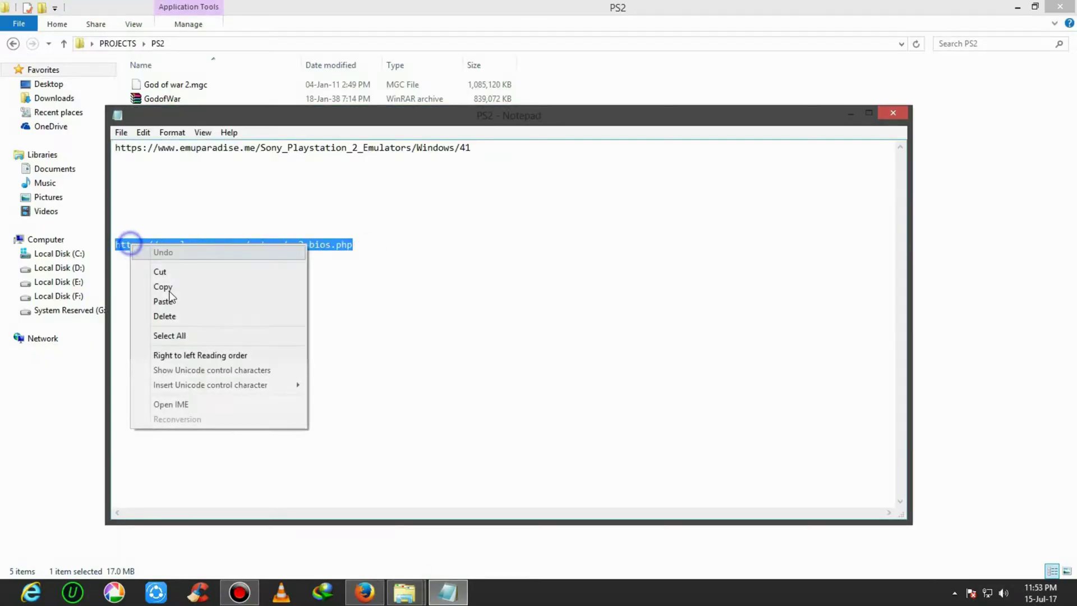
left_click(171, 288)
left_click(857, 117)
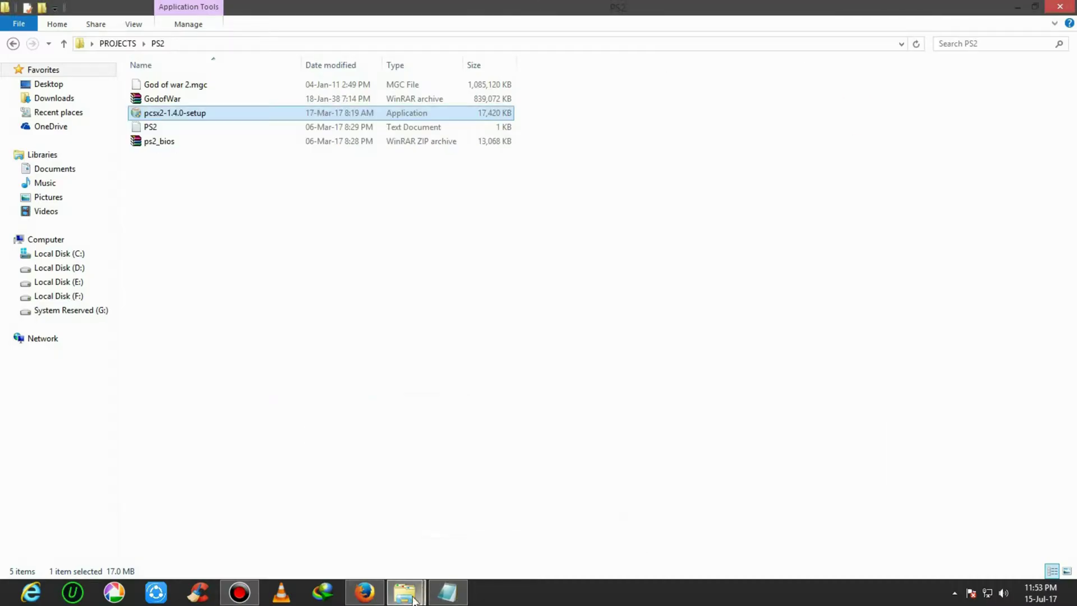
left_click(364, 592)
left_click(343, 32)
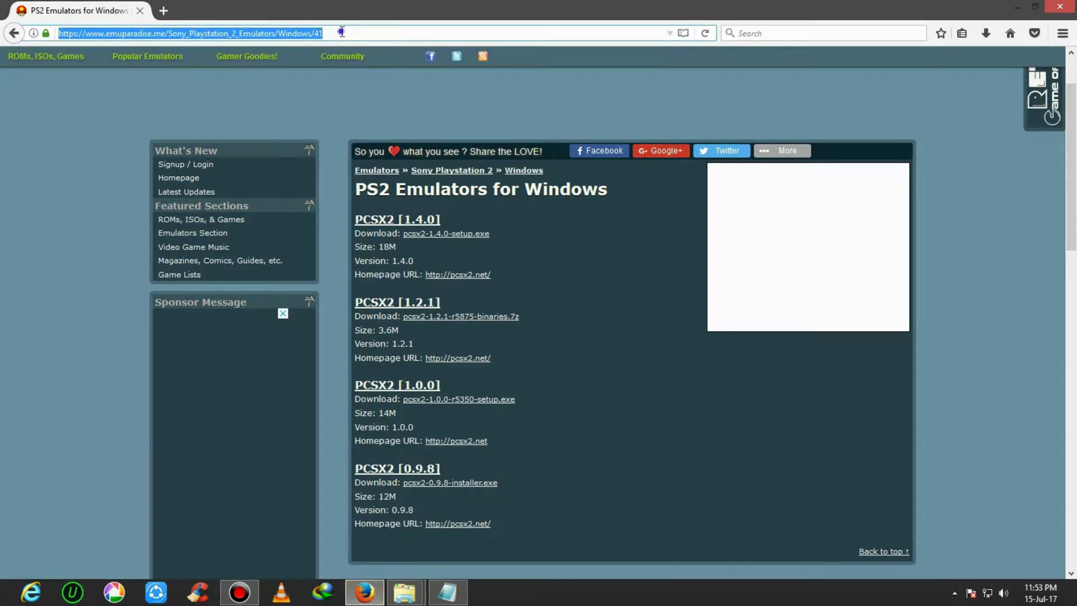
right_click(343, 32)
left_click(374, 105)
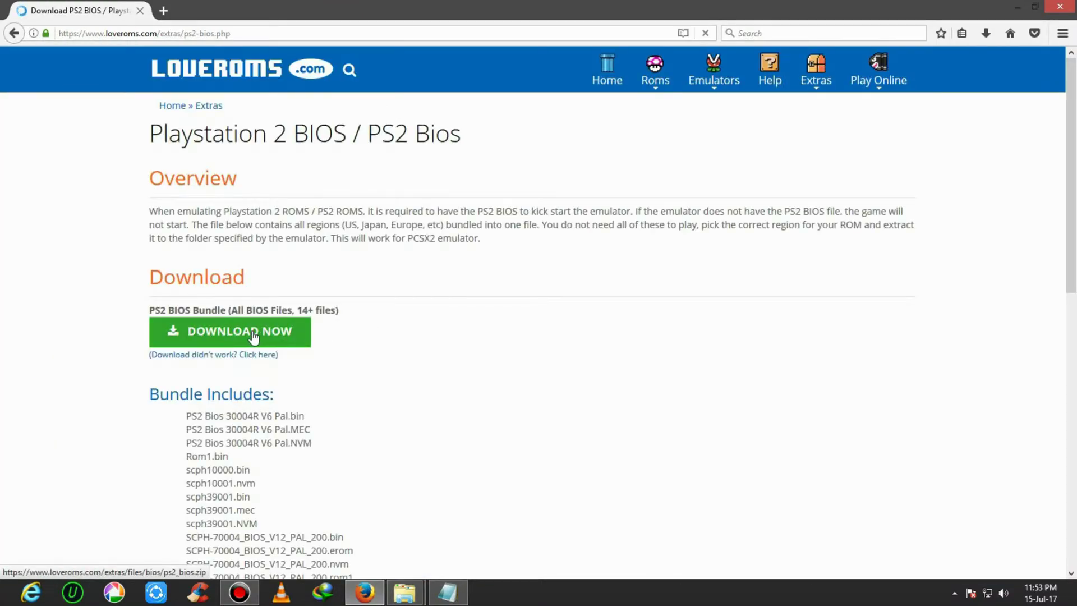
Start the PS2 BIOS Bundle download, close the IDM dialog, and return to the PS2 folder.
scroll(248, 275, "down", 2)
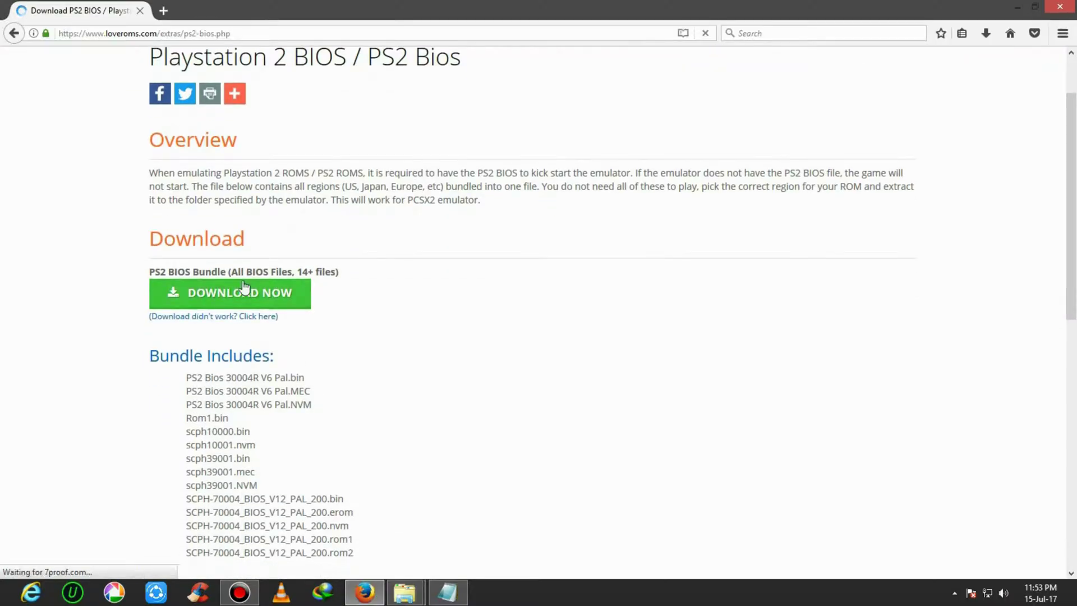
left_click(271, 303)
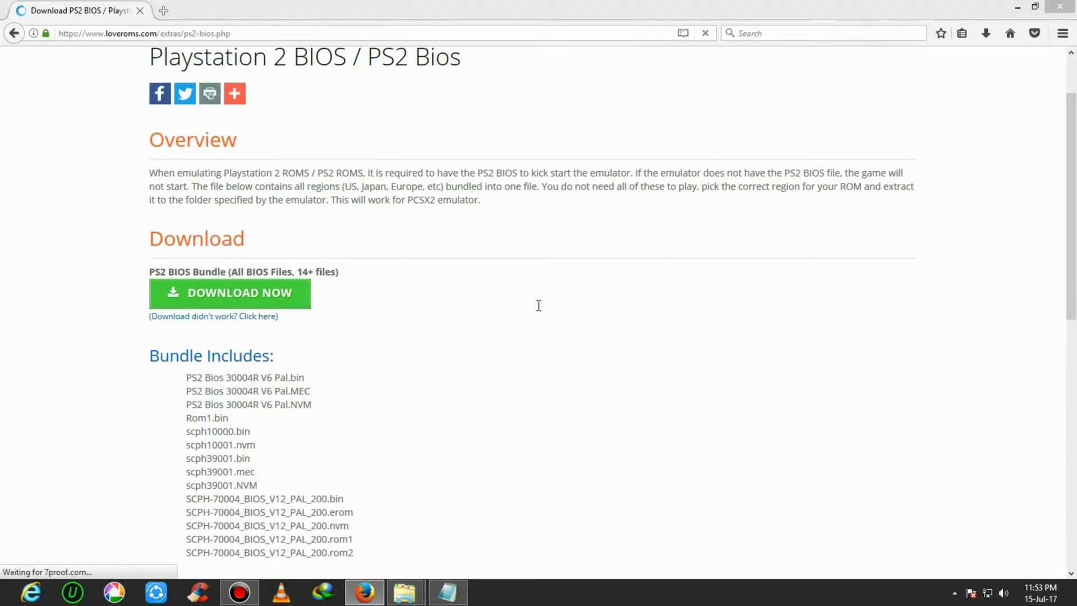
left_click_drag(509, 214, 541, 298)
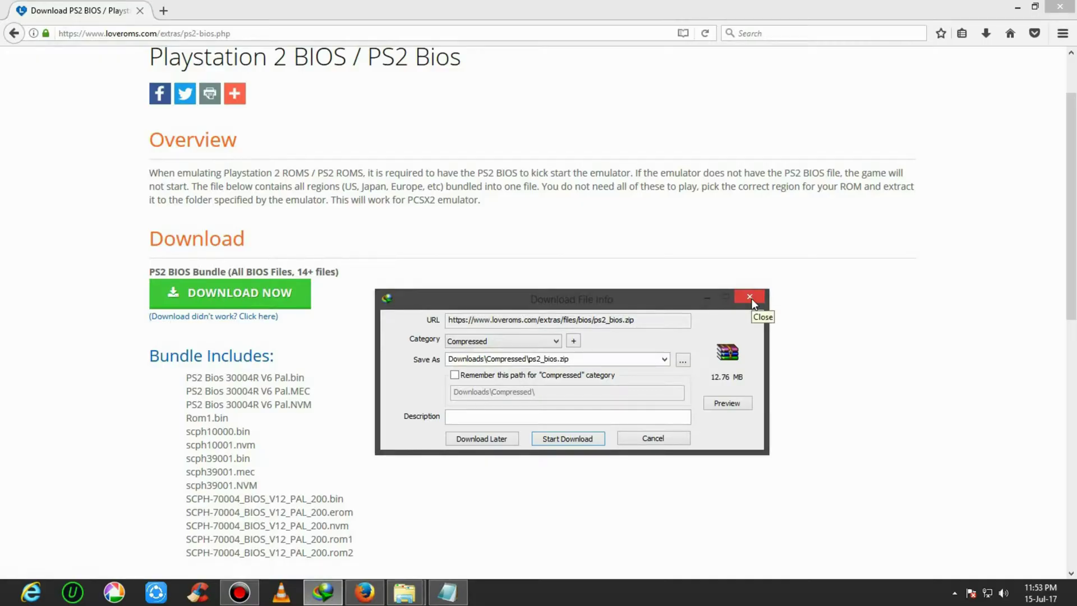
left_click(750, 297)
mouse_move(404, 592)
left_click(350, 534)
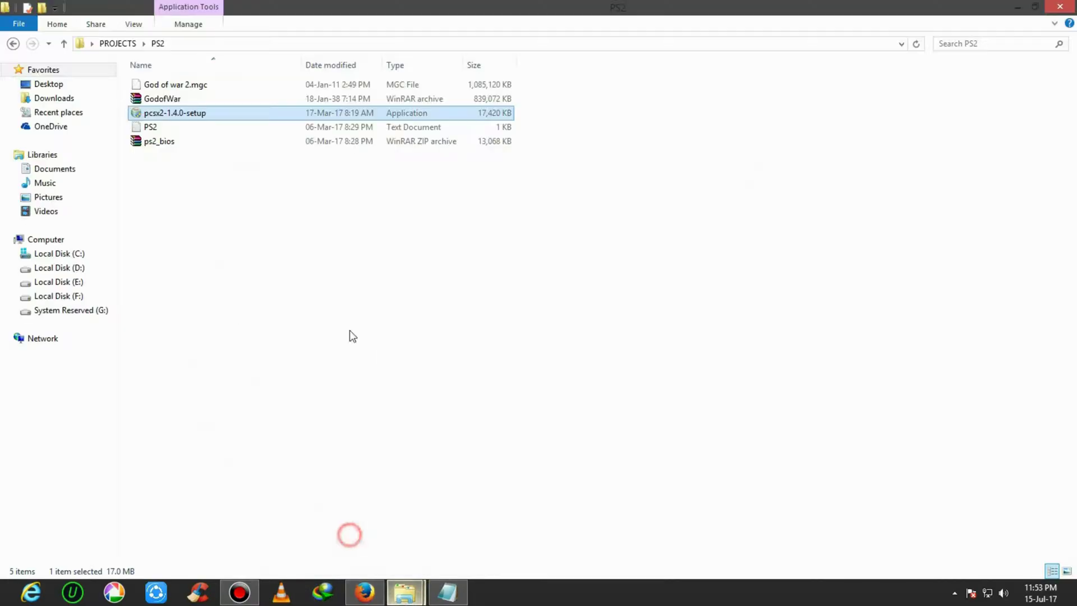
Refresh the PS2 folder listing and select the pcsx2-1.4.0-setup installer.
left_click(164, 143)
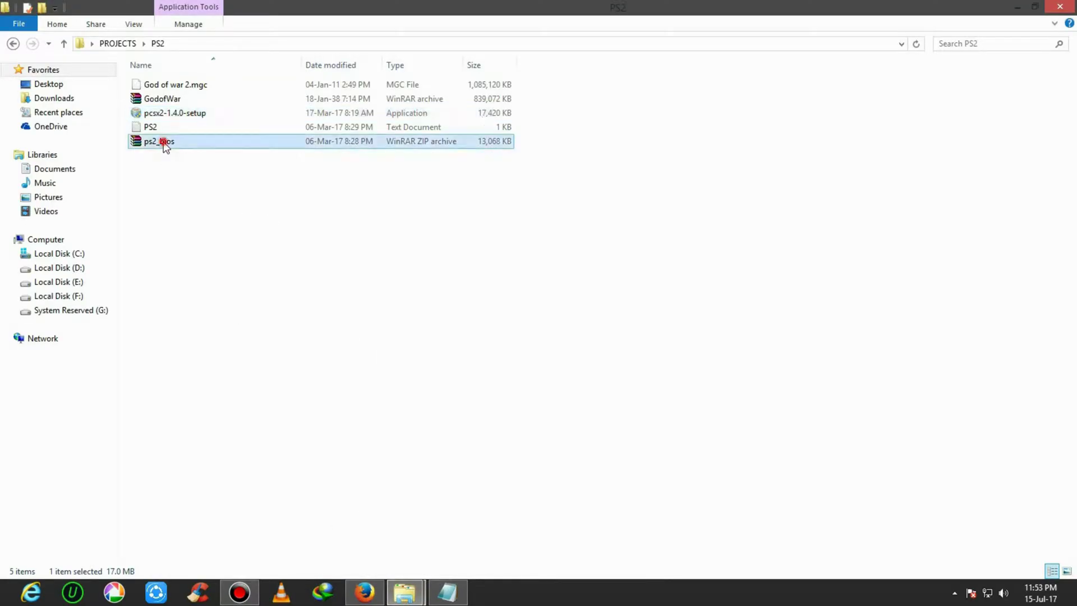
right_click(158, 192)
left_click(171, 265)
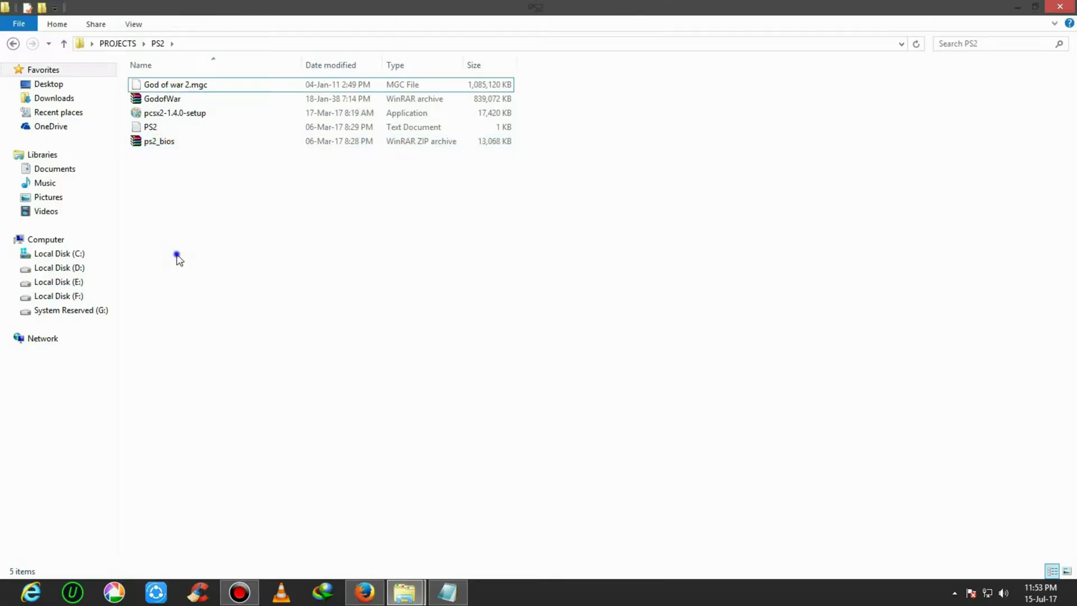
right_click(177, 258)
left_click(207, 330)
left_click(196, 116)
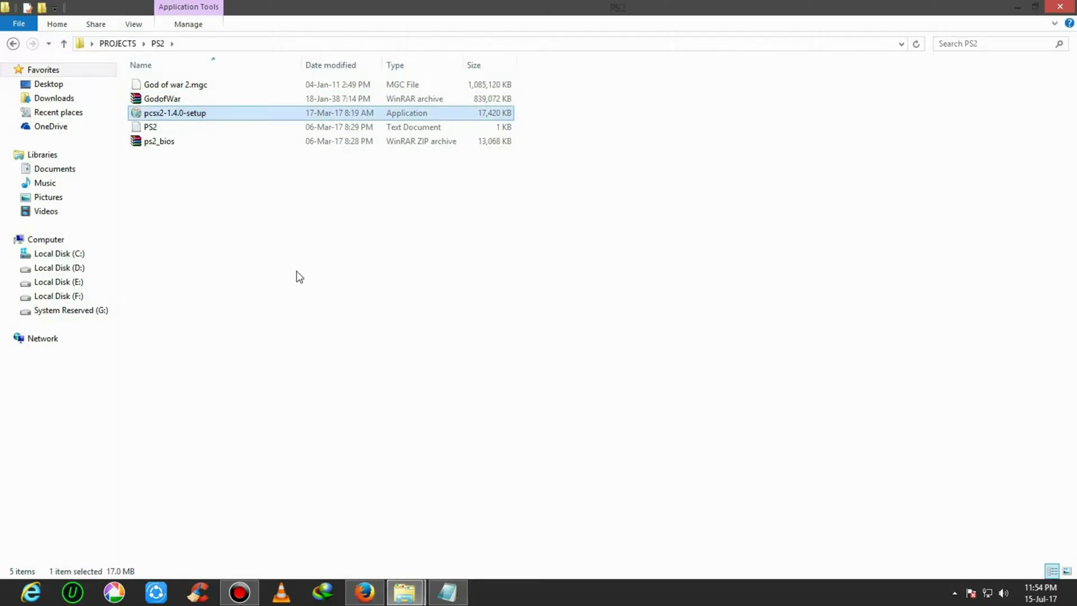
right_click(319, 219)
left_click(343, 292)
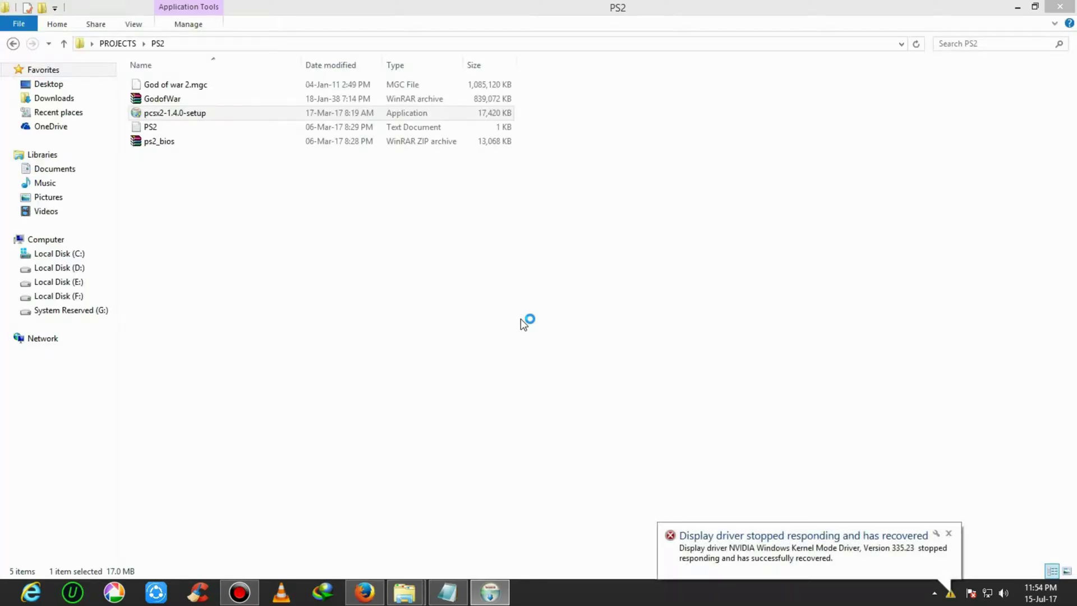
Set the PCSX2 1.4.0 install location to the Desktop and start the installation.
mouse_move(488, 594)
left_click(490, 507)
left_click(619, 409)
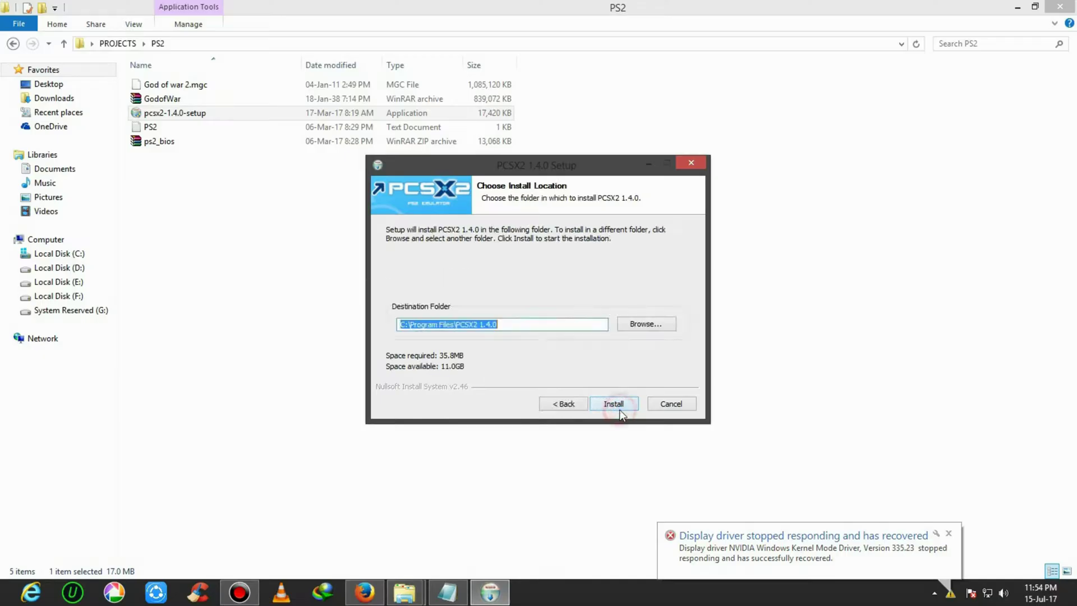
left_click(634, 324)
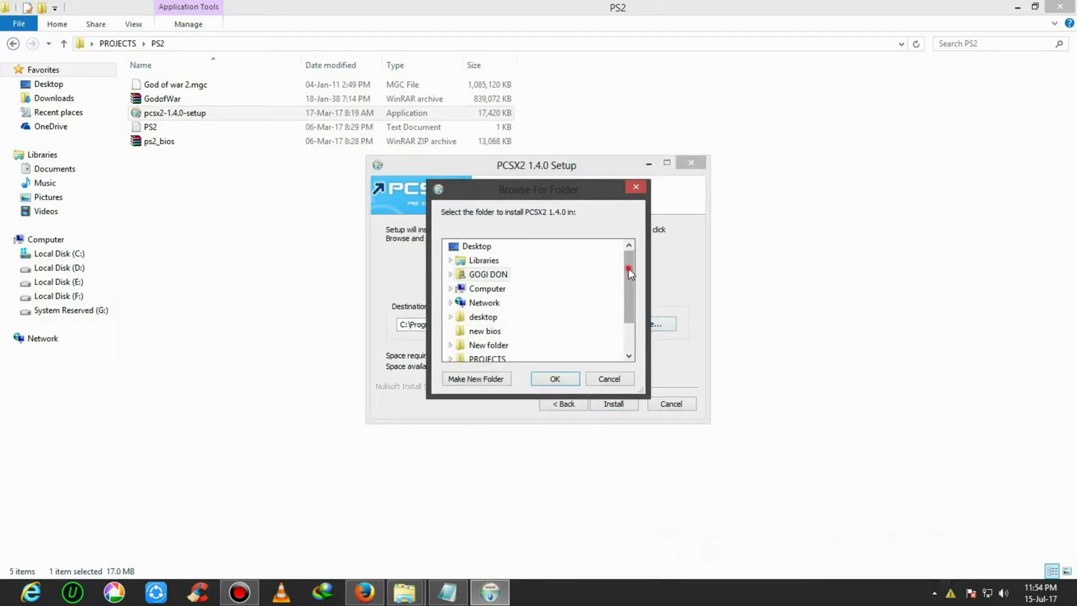
left_click(477, 247)
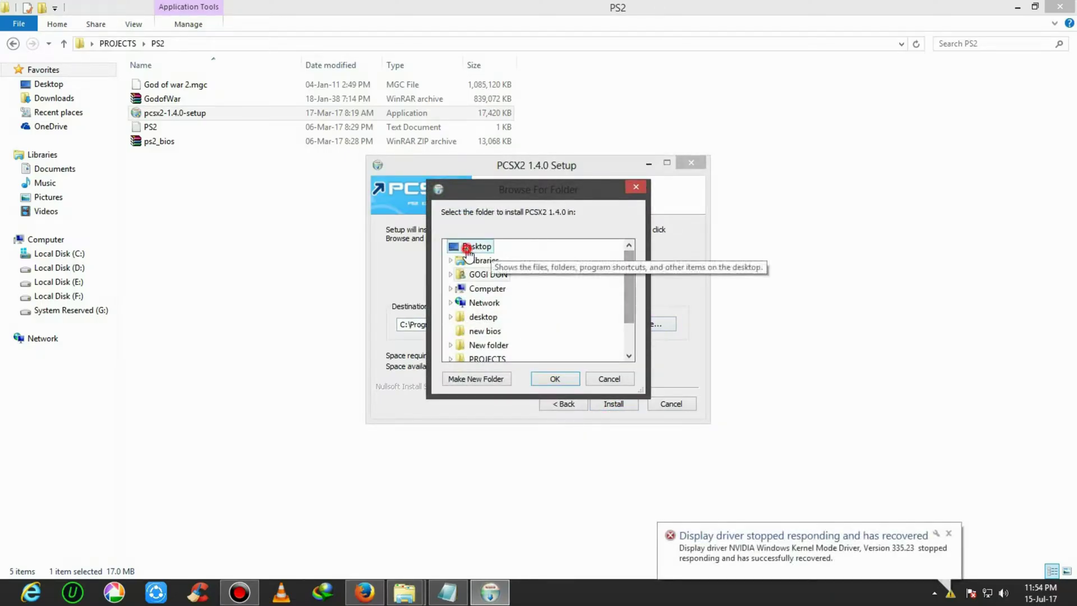
left_click(549, 379)
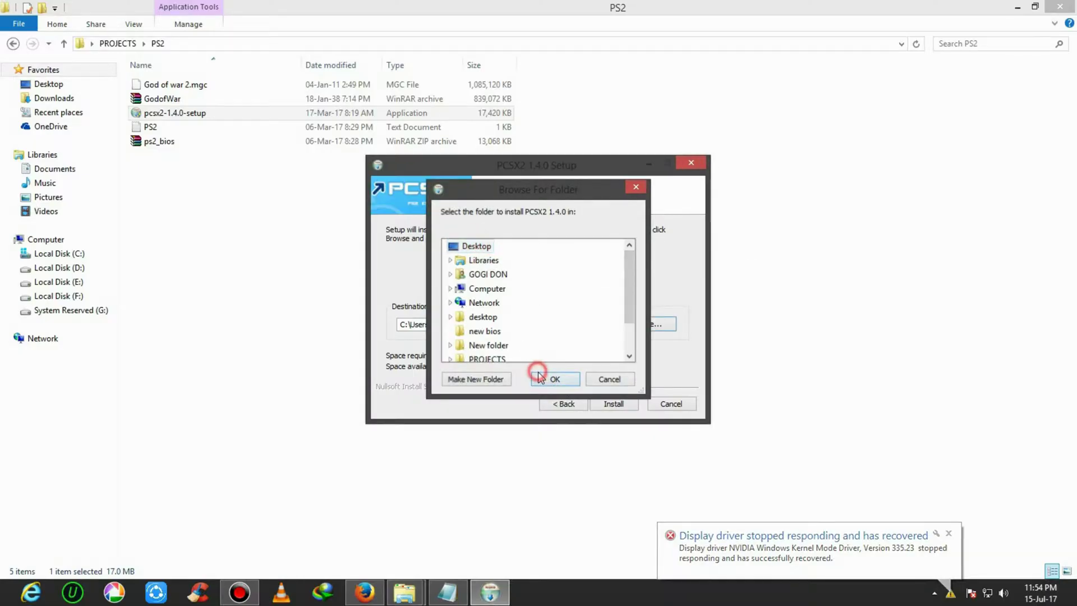
left_click(622, 404)
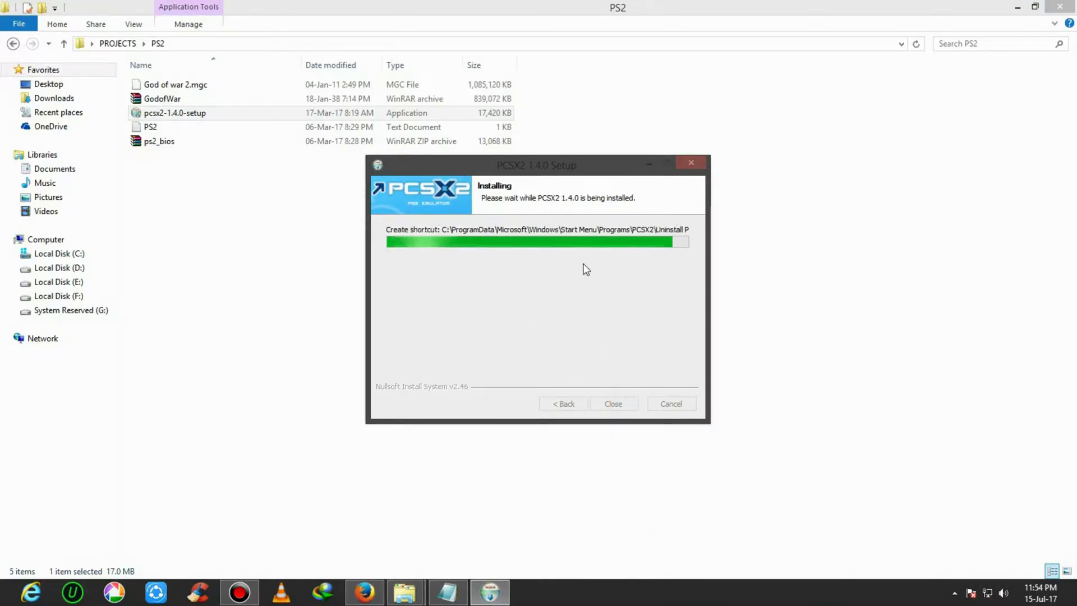
Close the finished installer and refresh the desktop to show the PCSX2 1.4.0 shortcut.
left_click(1017, 7)
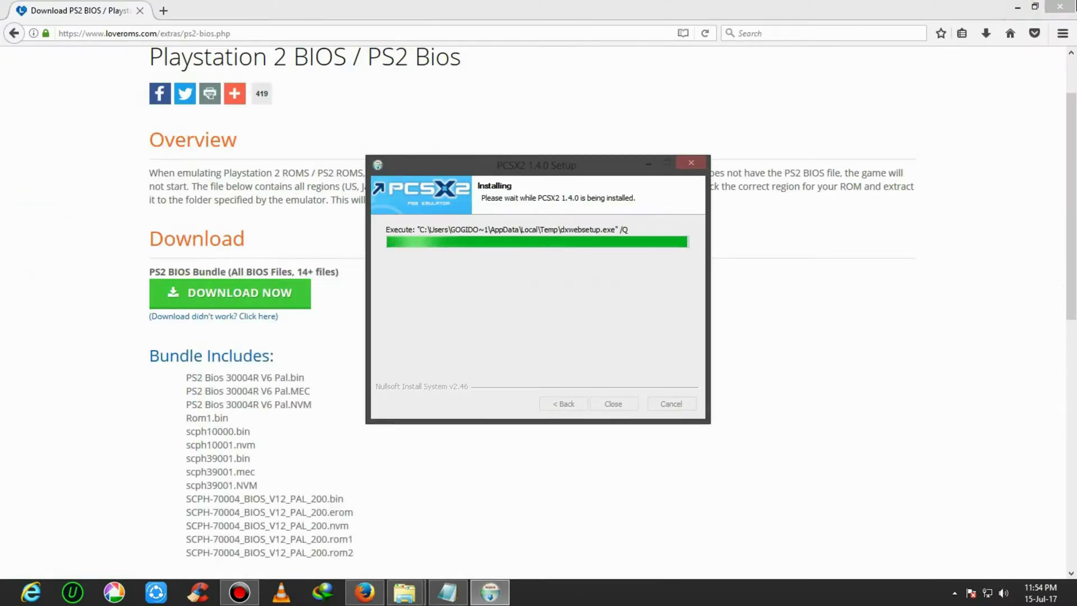
left_click(1018, 8)
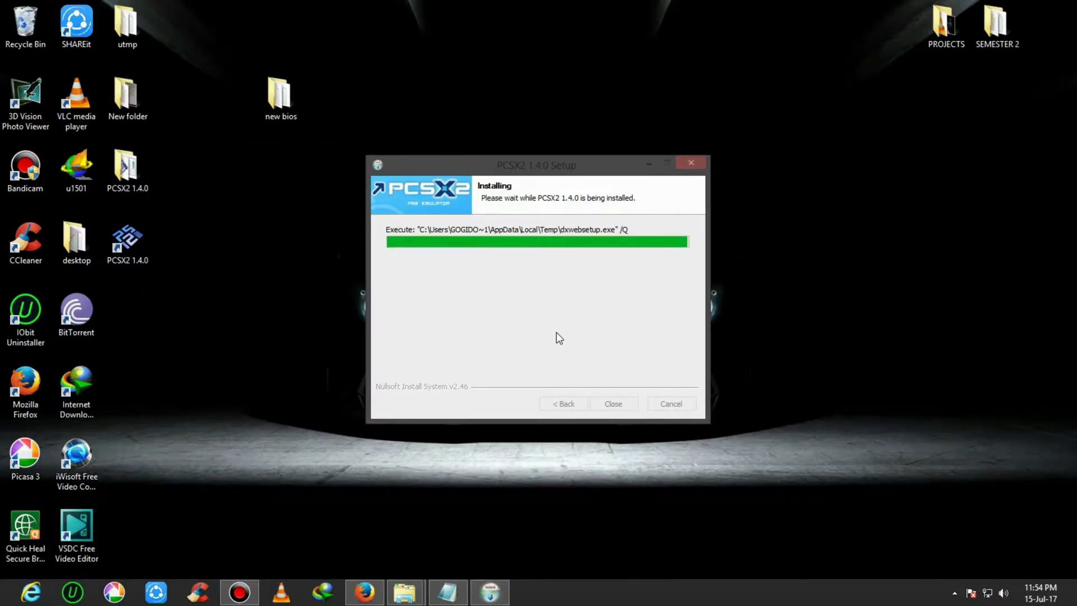
left_click(613, 405)
right_click(277, 155)
left_click(308, 218)
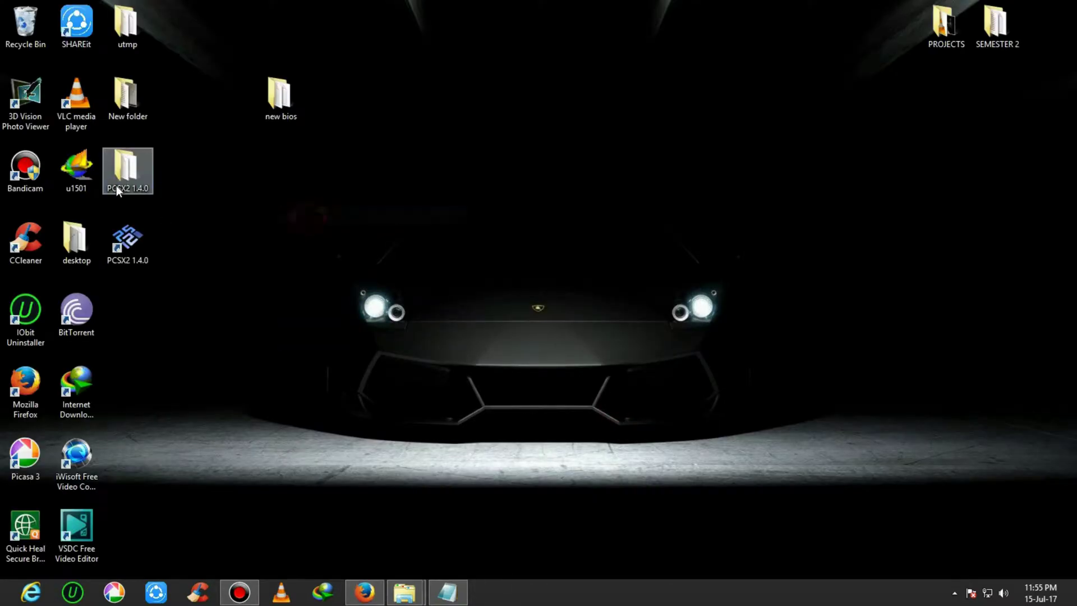
Open the new PCSX2 1.4.0 folder on the desktop and look inside Plugins.
double_click(116, 184)
left_click_drag(575, 86, 539, 106)
double_click(489, 222)
left_click(337, 137)
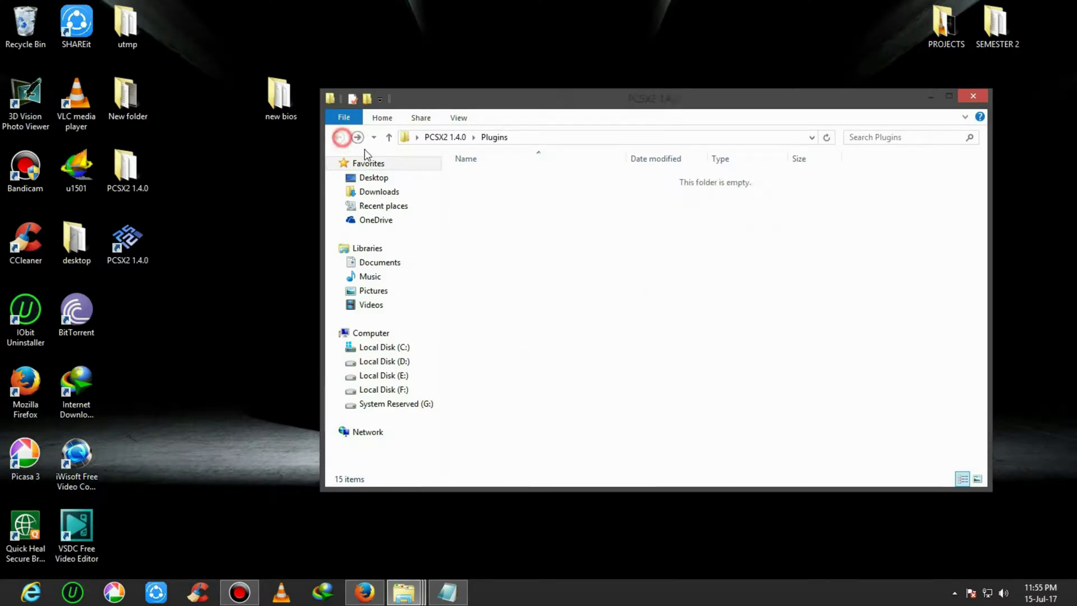
Extract ps2_bios in the PS2 folder and copy the rom1.bin, SCPH and PS2 Bios files.
left_click(404, 592)
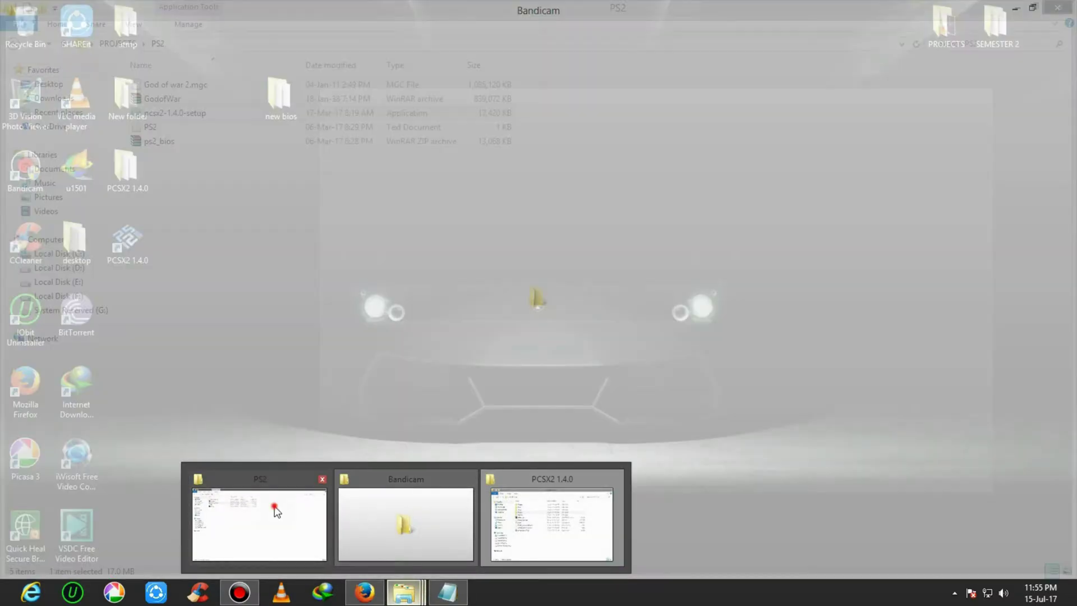
left_click(275, 511)
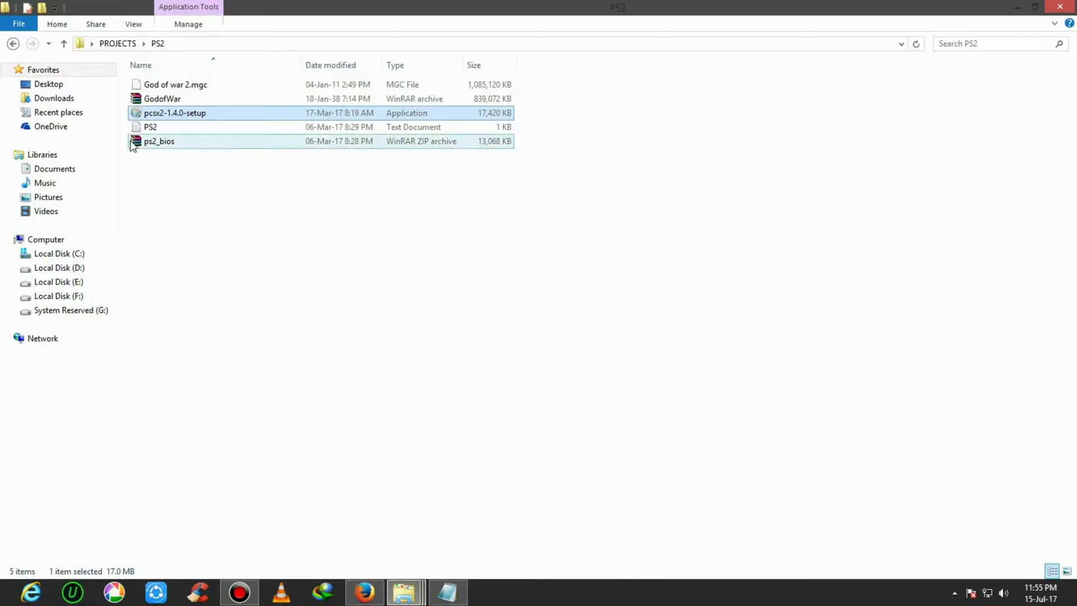
right_click(144, 142)
left_click(229, 193)
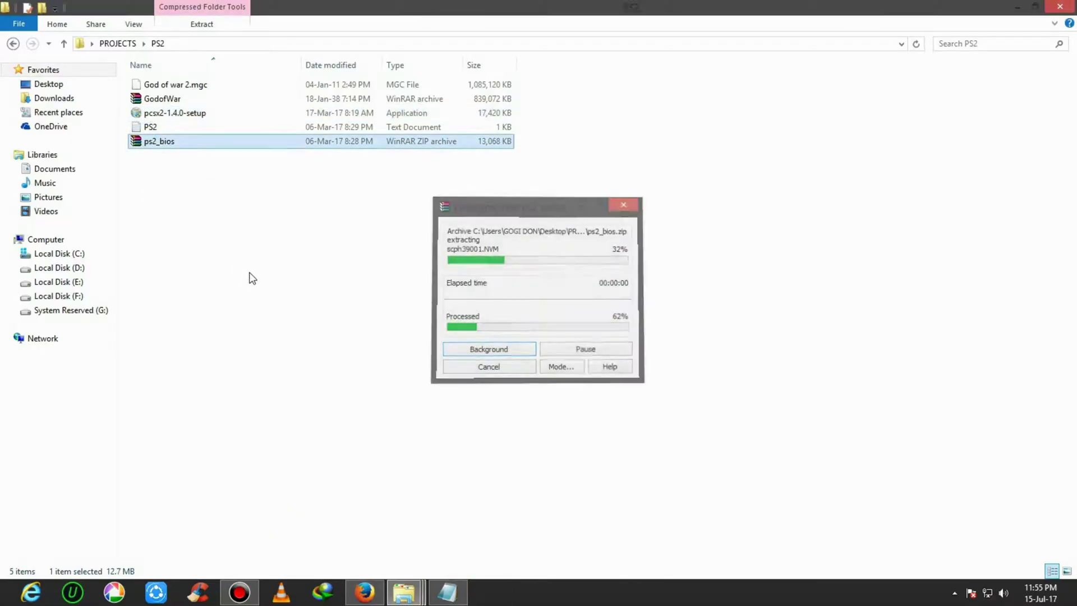
left_click_drag(191, 437, 190, 198)
left_click_drag(526, 162, 493, 132)
right_click(485, 128)
left_click(519, 287)
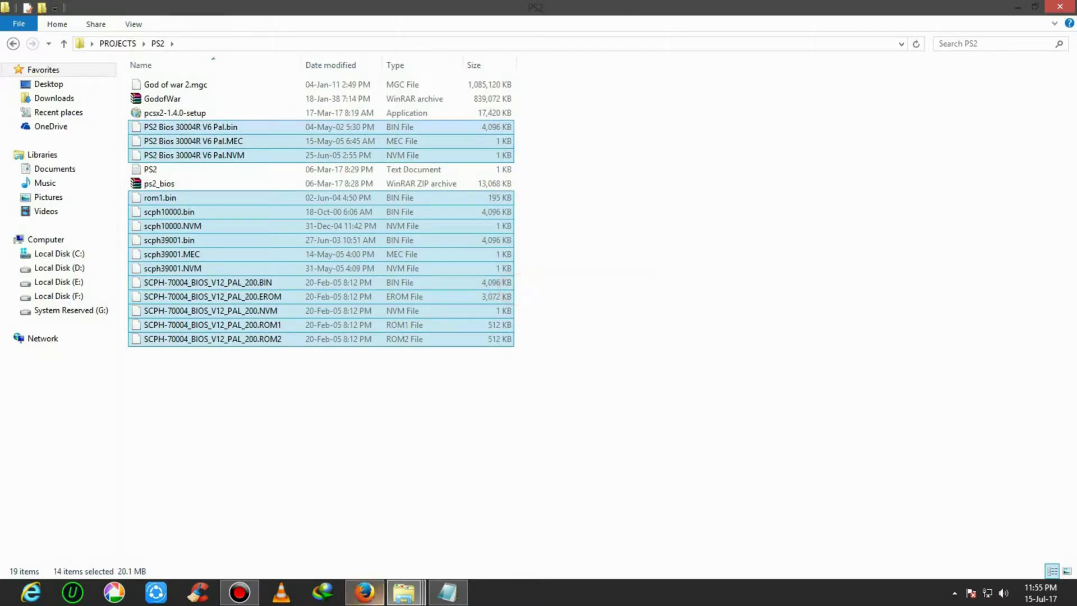
Paste the copied BIOS files into PCSX2 1.4.0\Plugins.
left_click(404, 592)
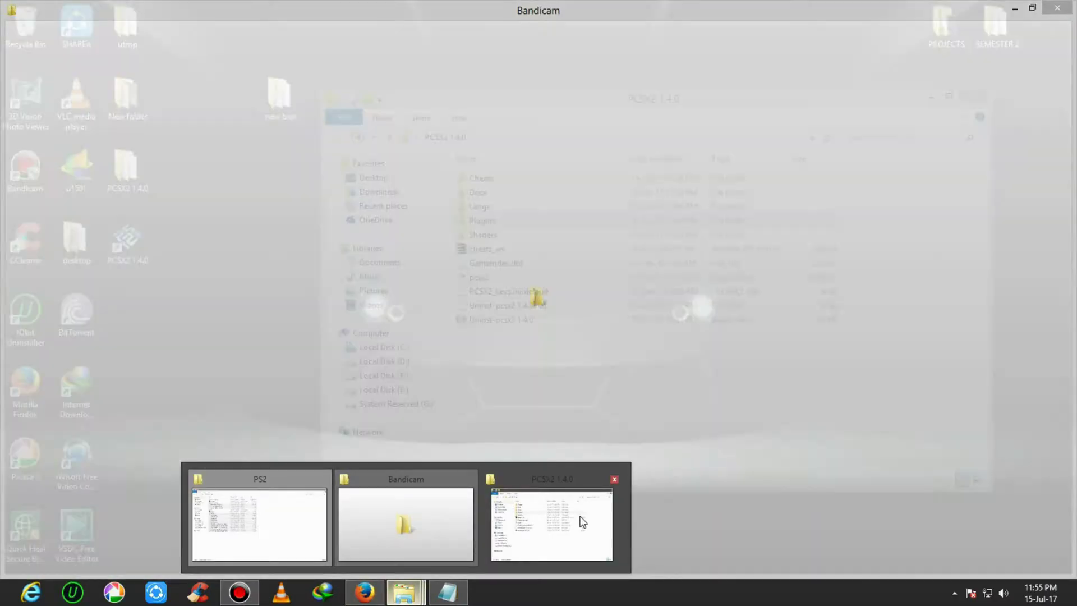
left_click(555, 522)
double_click(501, 220)
right_click(533, 345)
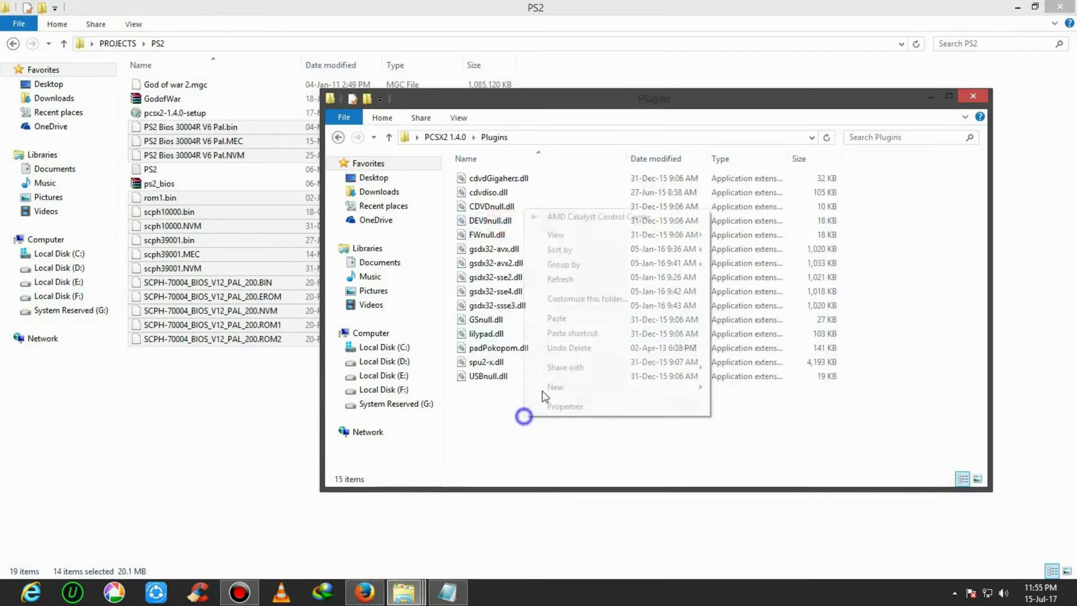
left_click(553, 314)
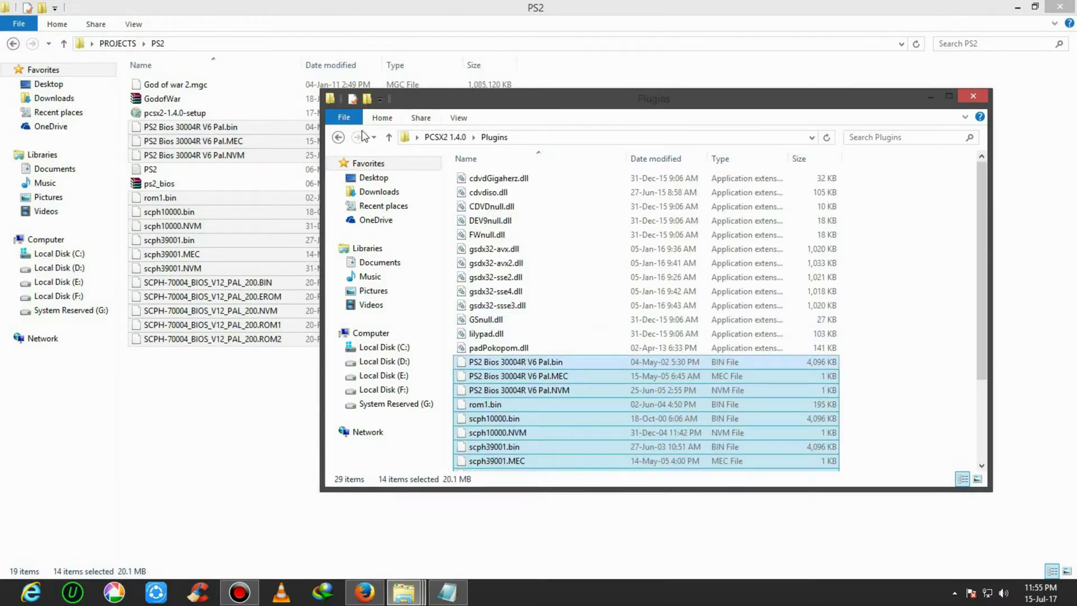
Copy all 17 files from the desktop's new bios folder.
left_click(1018, 6)
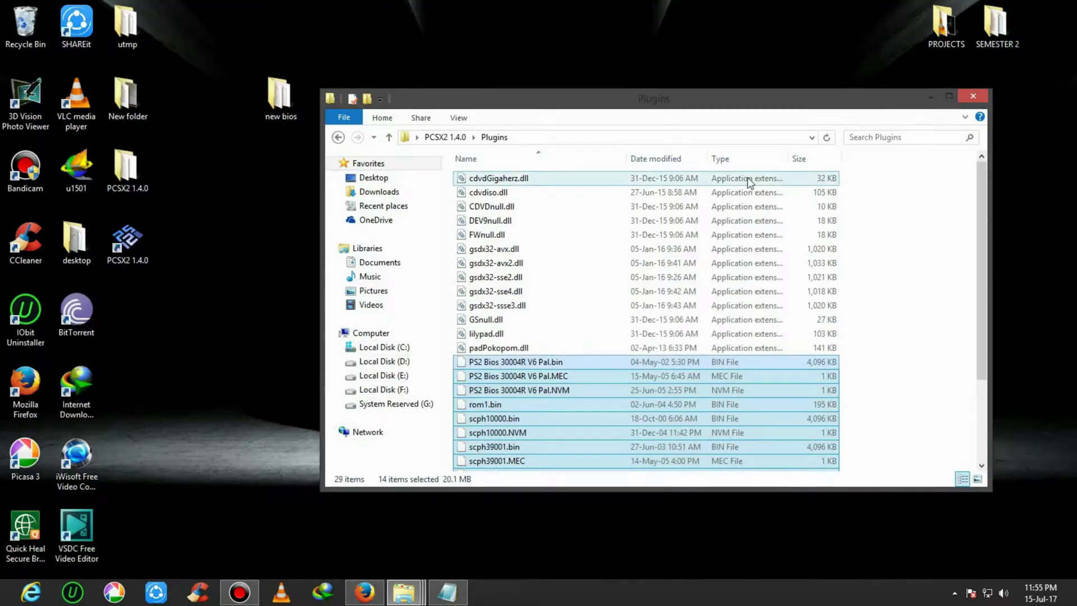
double_click(292, 108)
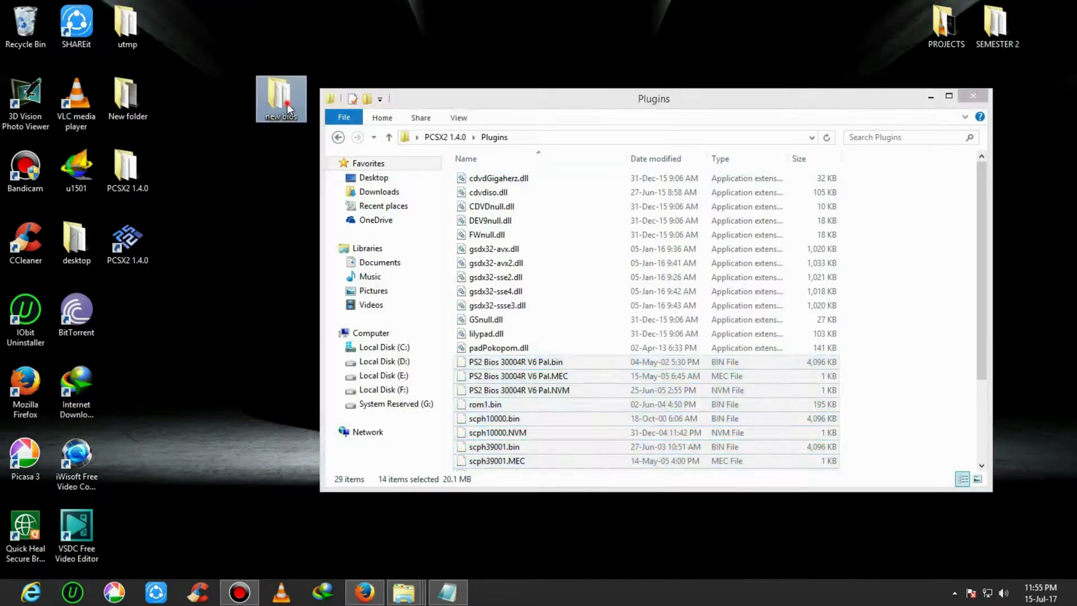
left_click_drag(559, 467, 548, 201)
right_click(549, 201)
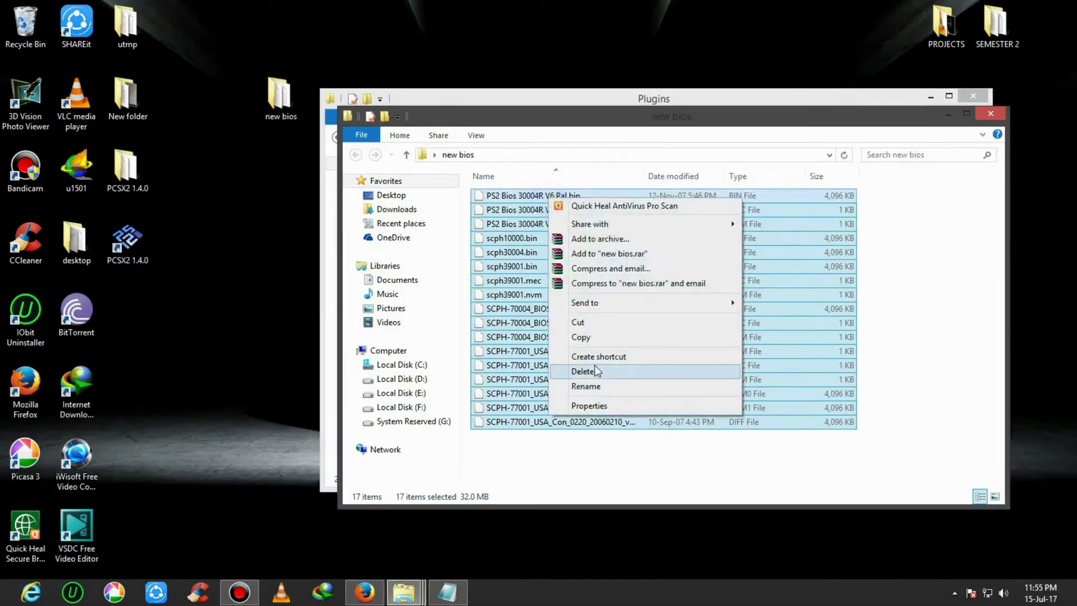
left_click(588, 335)
Paste the new bios files into Plugins, choosing Skip for existing files.
left_click(990, 114)
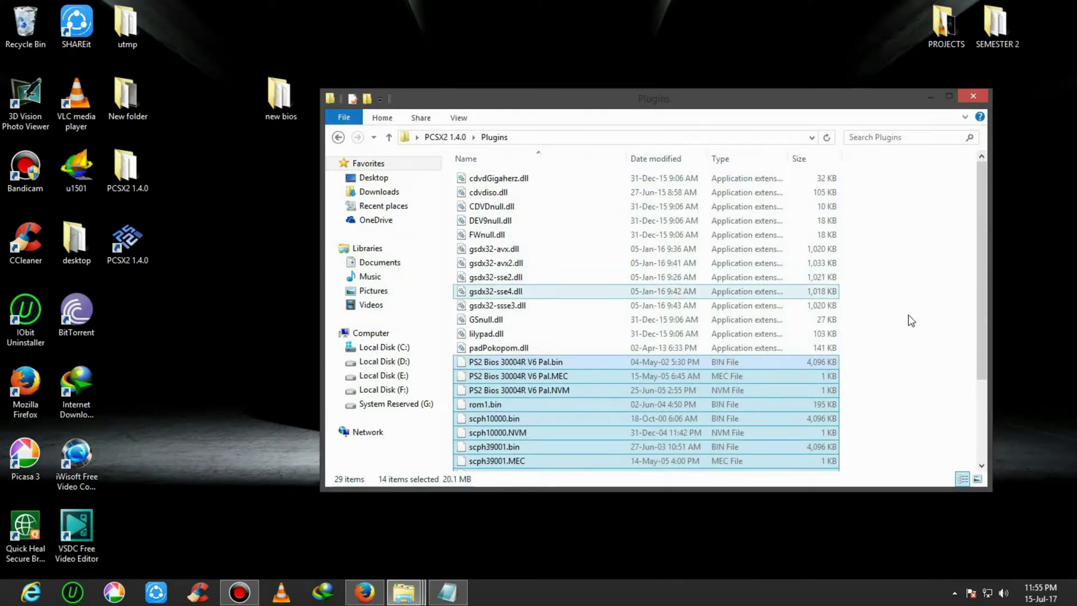
left_click(903, 286)
right_click(898, 283)
left_click(923, 395)
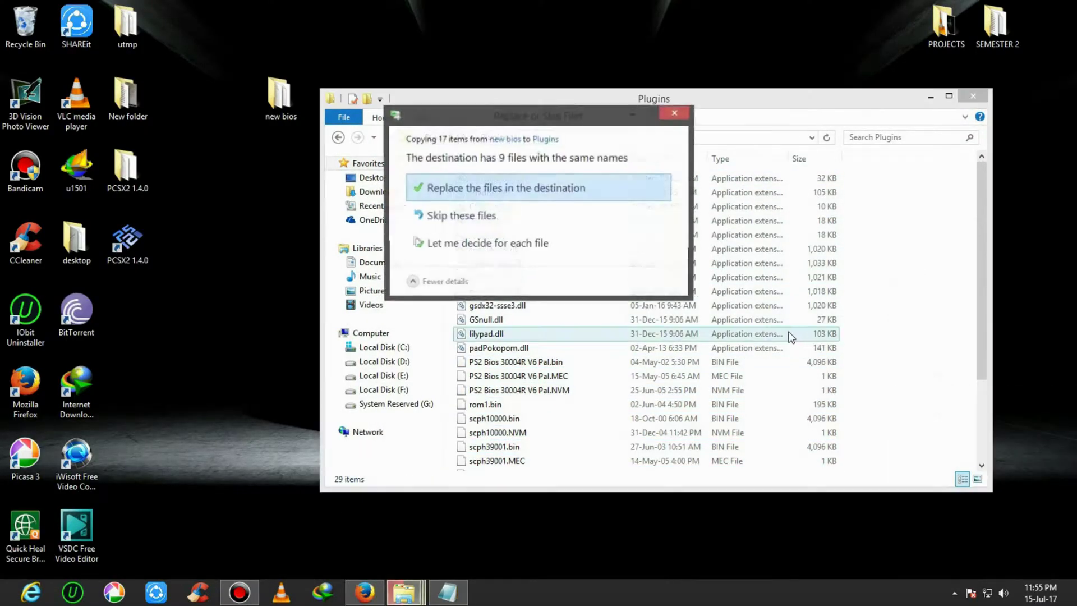
left_click(469, 217)
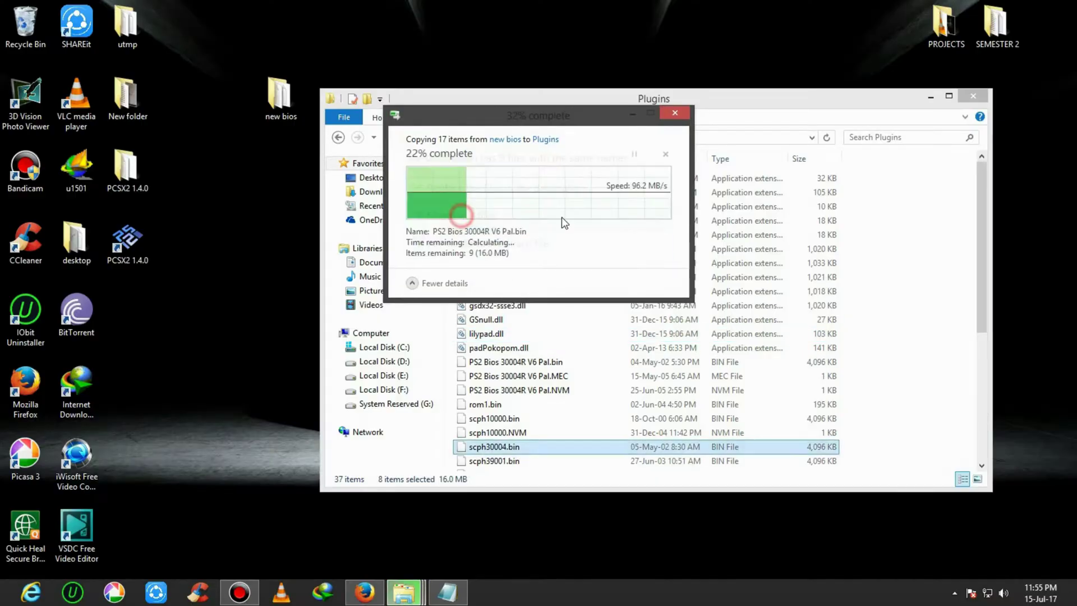
left_click(886, 351)
scroll(888, 353, "down", 5)
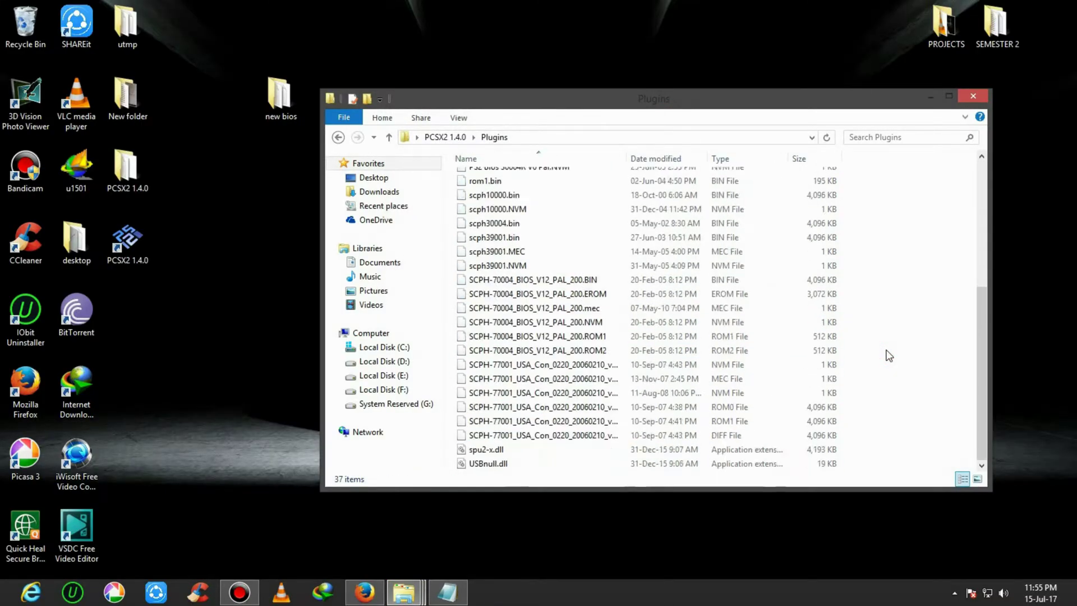
scroll(887, 351, "up", 5)
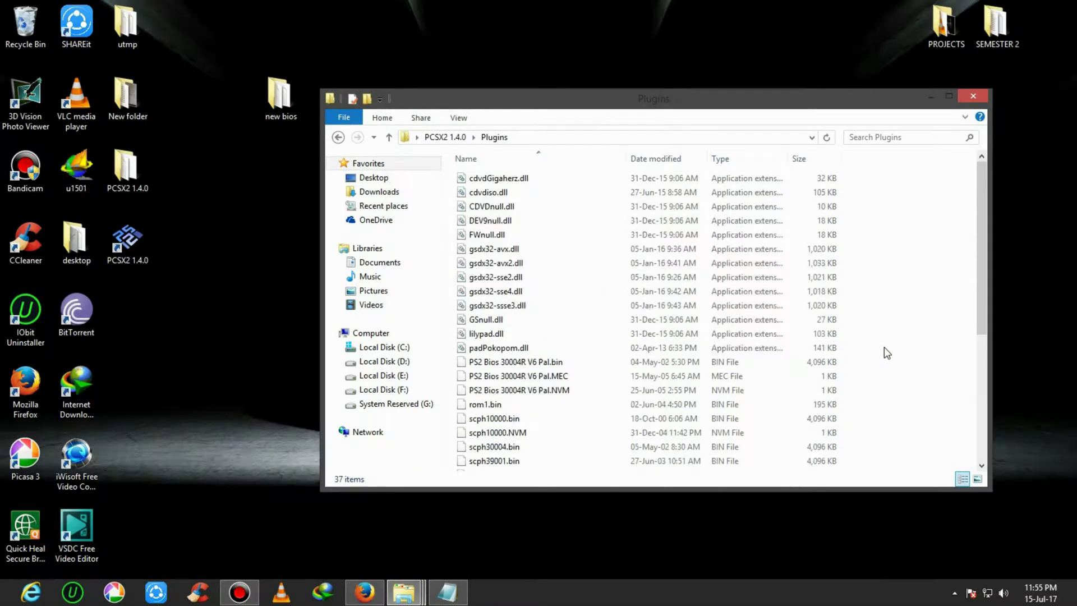
left_click(338, 137)
Rename the Plugins folder to 'Plugins and bios' and refresh the PCSX2 1.4.0 folder view.
right_click(501, 217)
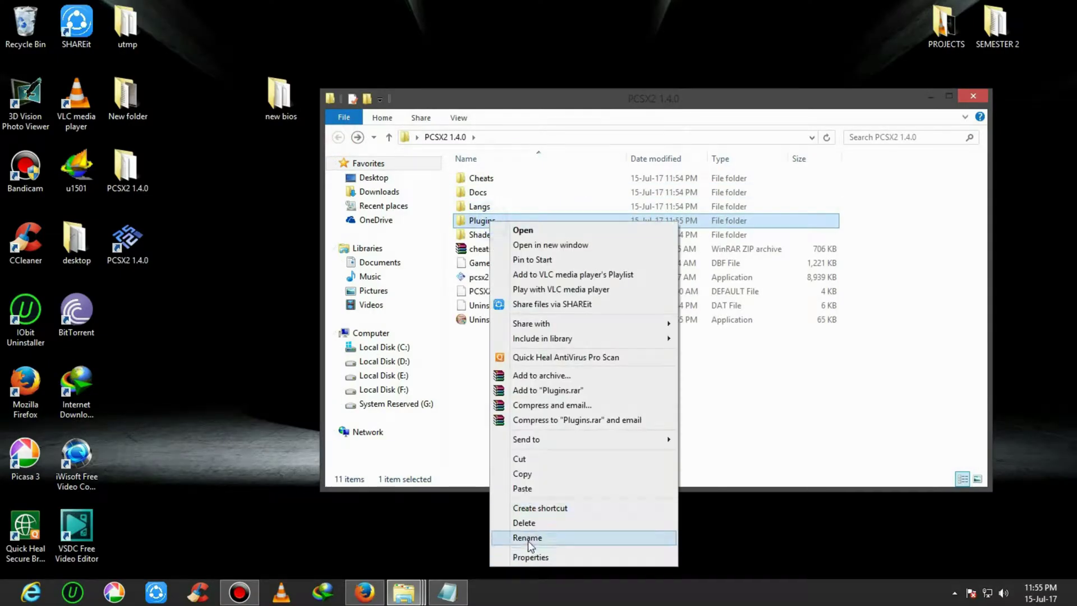
left_click(519, 535)
left_click(502, 221)
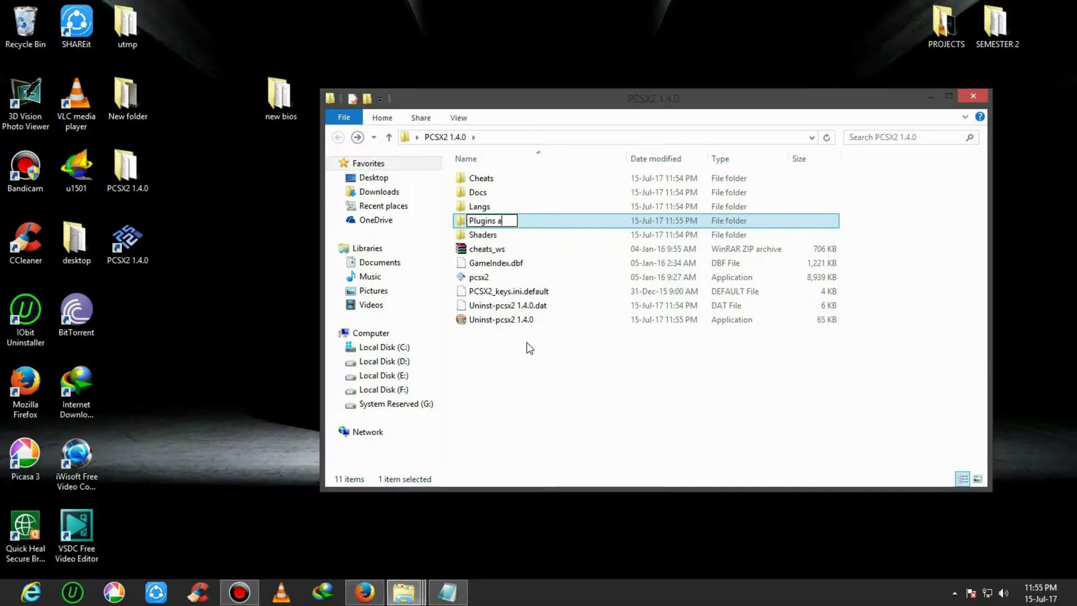
key("Return")
left_click(536, 403)
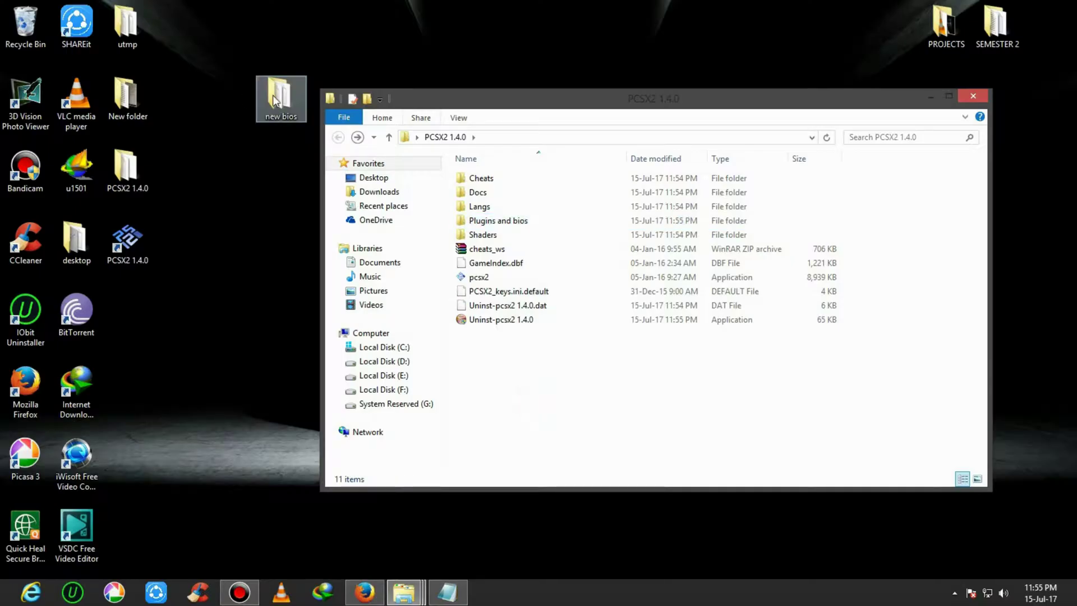
right_click(450, 351)
left_click(470, 421)
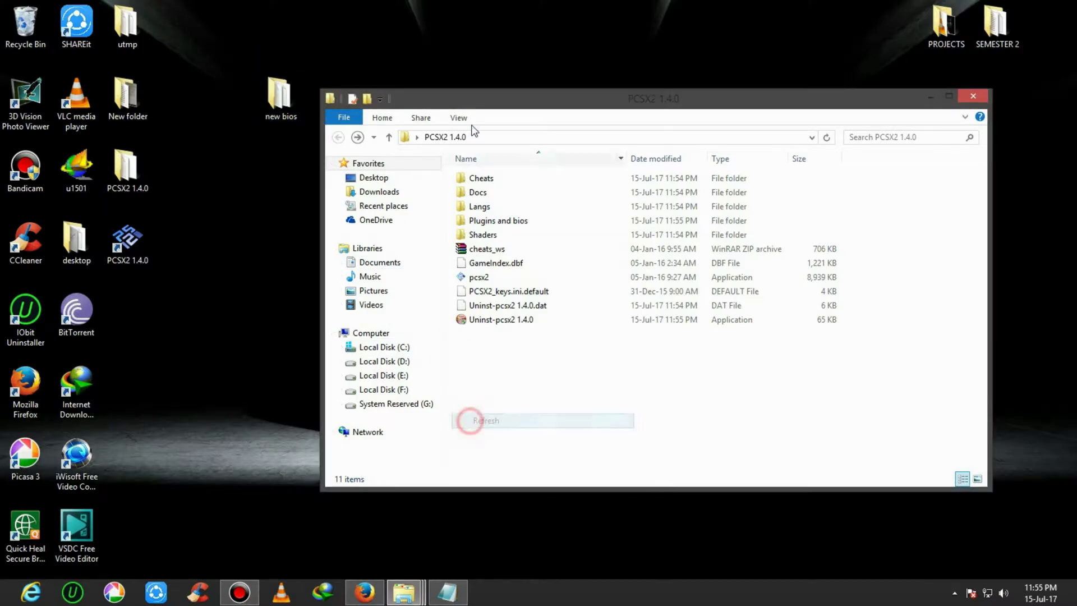
right_click(554, 375)
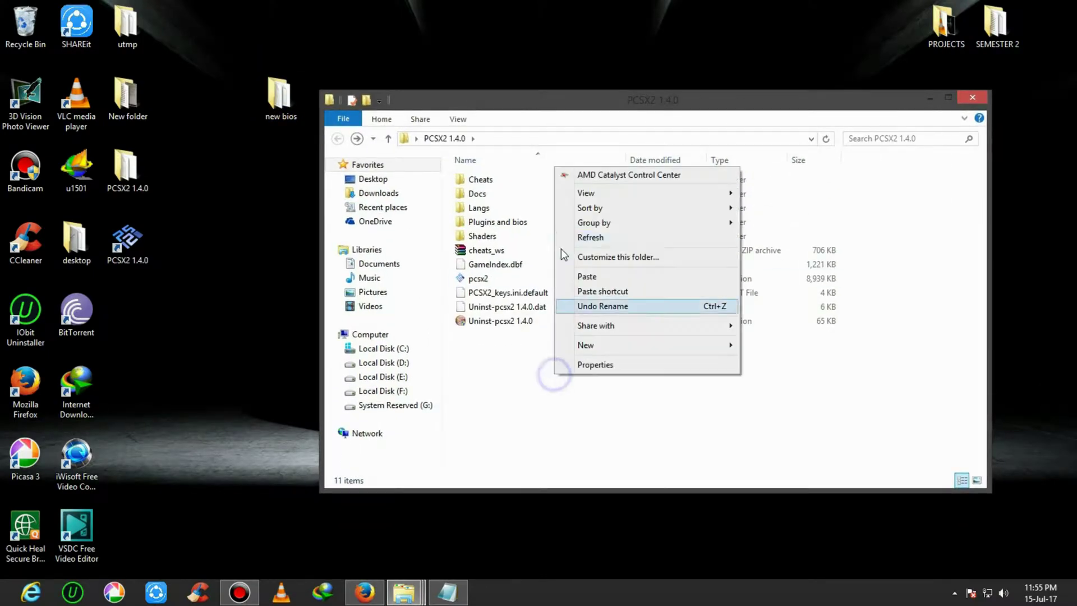
left_click(570, 238)
left_click(505, 280)
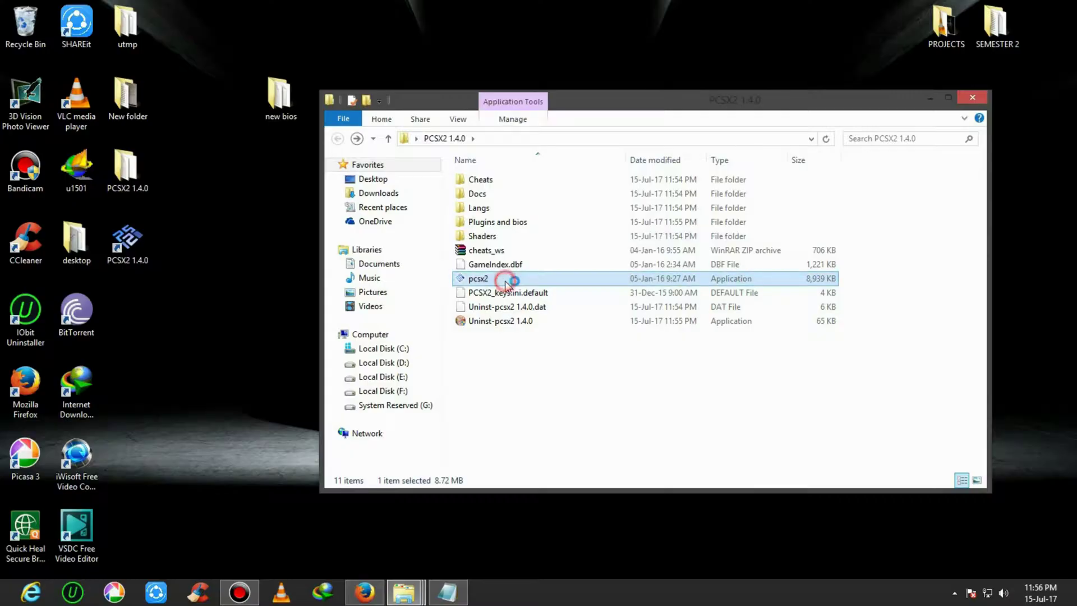
Launch PCSX2 and apply English (U.S.) as the interface language.
double_click(505, 279)
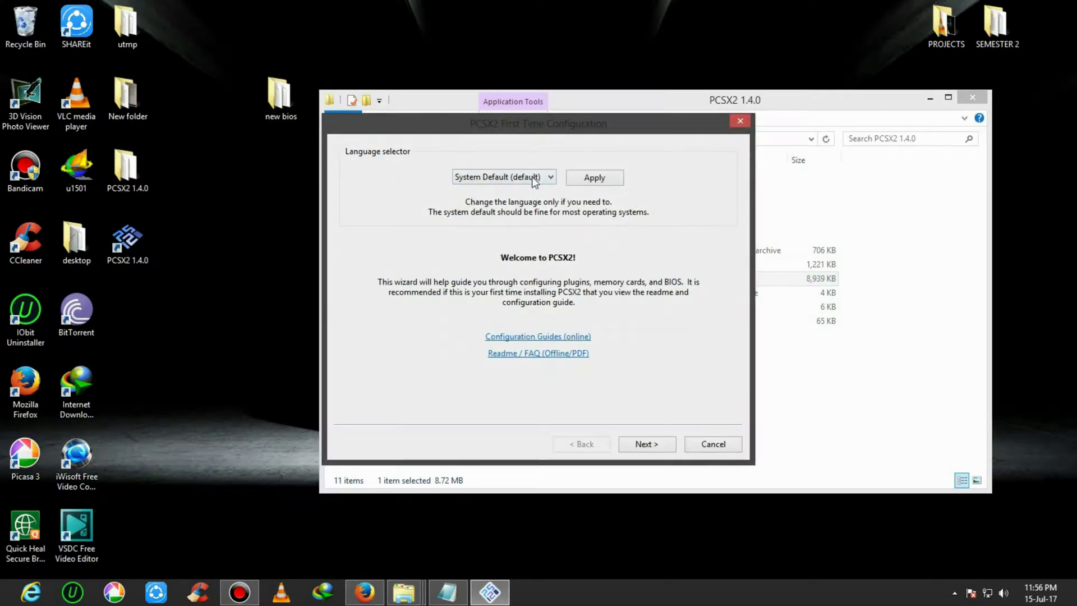
left_click(534, 179)
left_click(501, 274)
left_click(597, 177)
left_click(648, 446)
Set the plugins folder to Desktop\PCSX2 1.4.0\Plugins and bios and advance to BIOS setup.
left_click(387, 395)
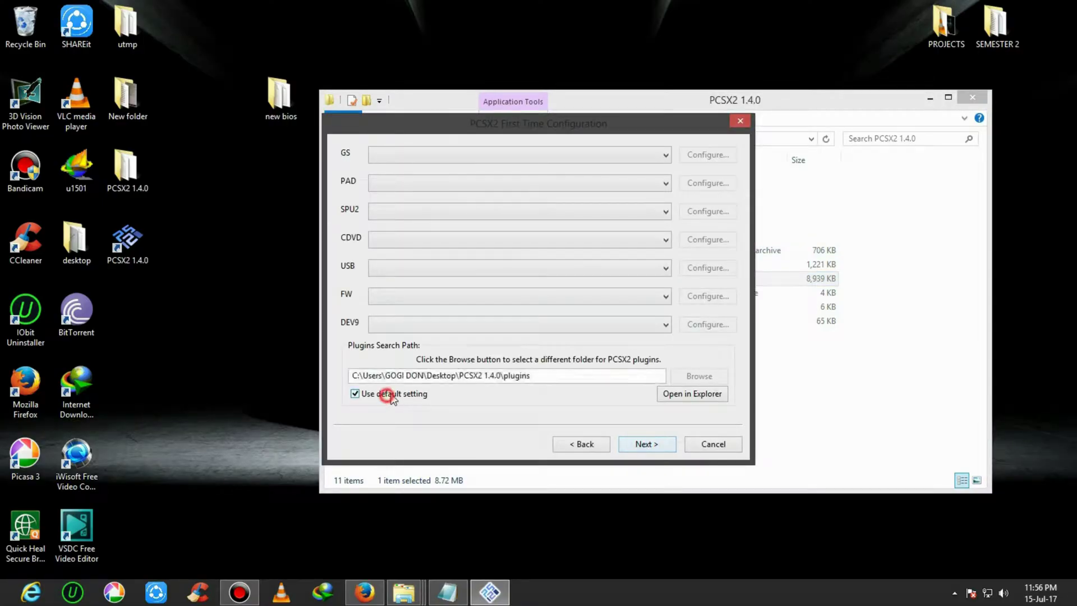
left_click(685, 381)
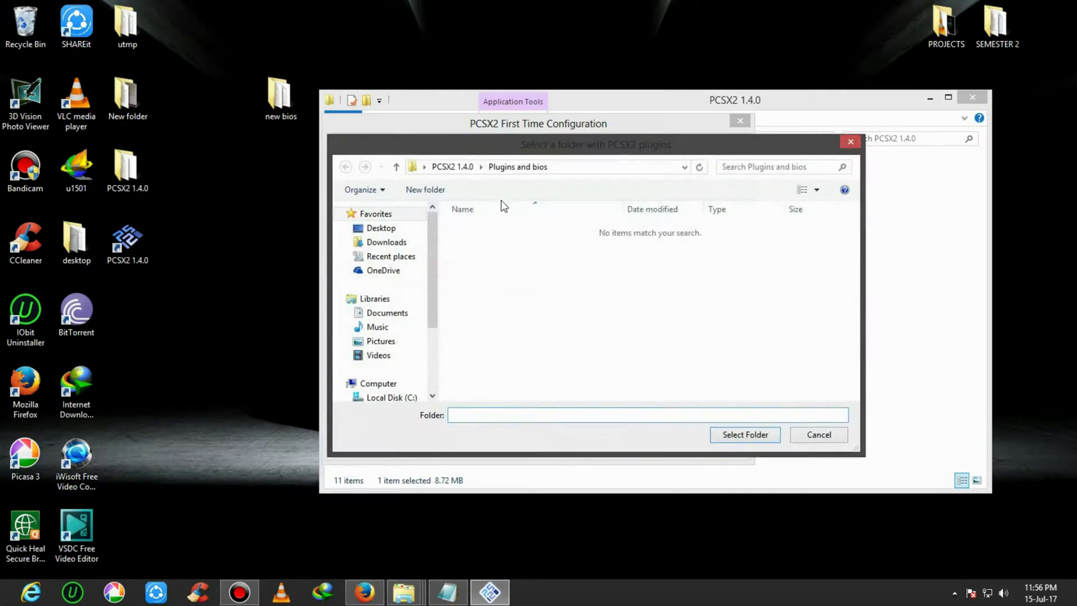
left_click_drag(433, 260, 433, 225)
left_click(377, 228)
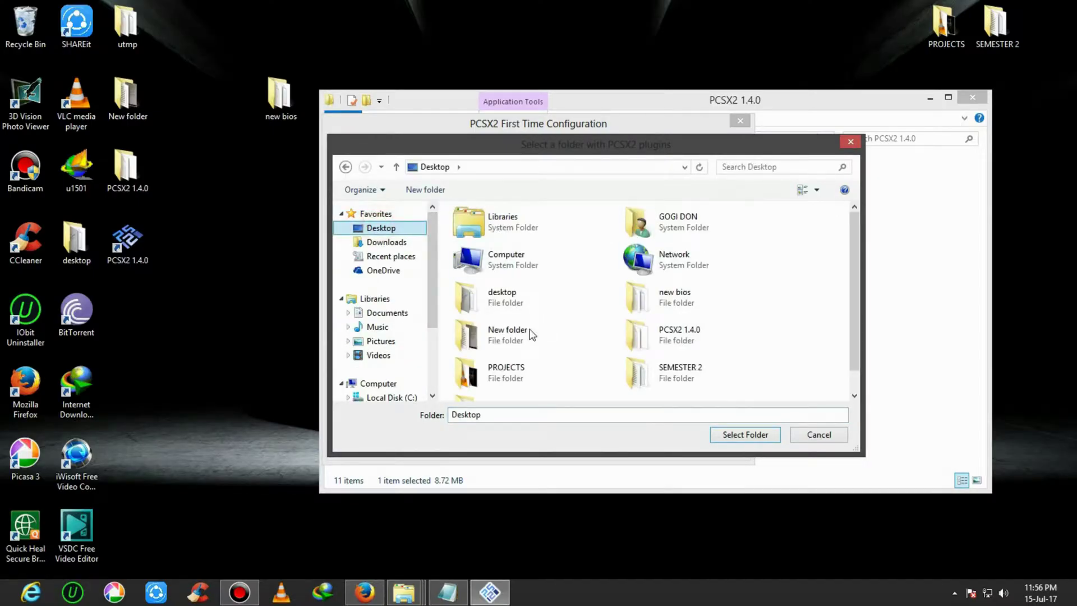
double_click(679, 335)
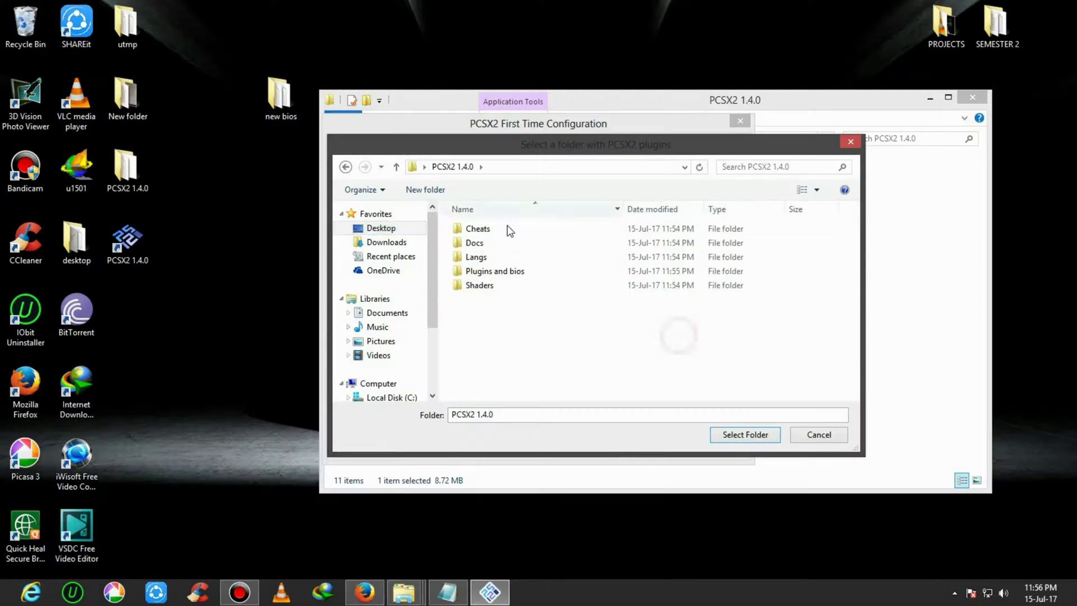
left_click(505, 274)
left_click(763, 438)
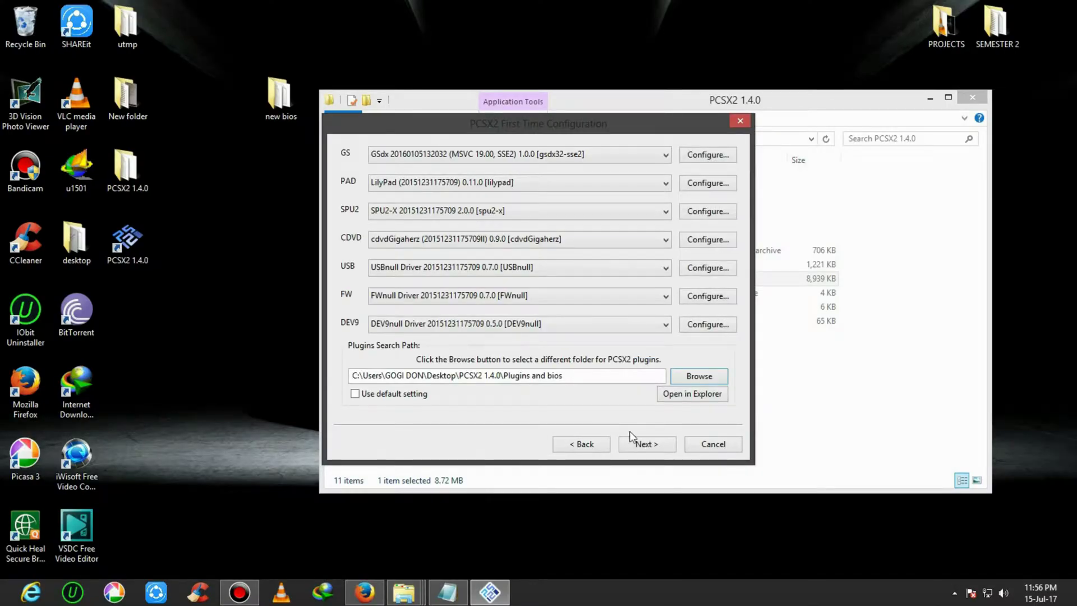
left_click(648, 443)
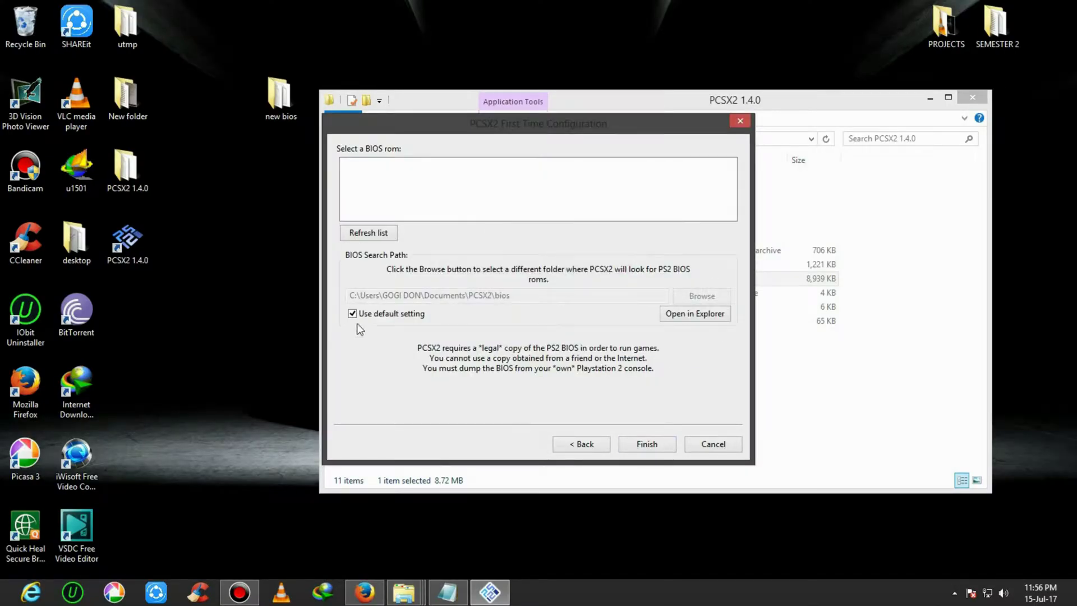
left_click(353, 313)
Browse to Desktop\PCSX2 1.4.0\Plugins and bios for BIOS, pick USA v02.20, and finish.
left_click(702, 295)
left_click(399, 228)
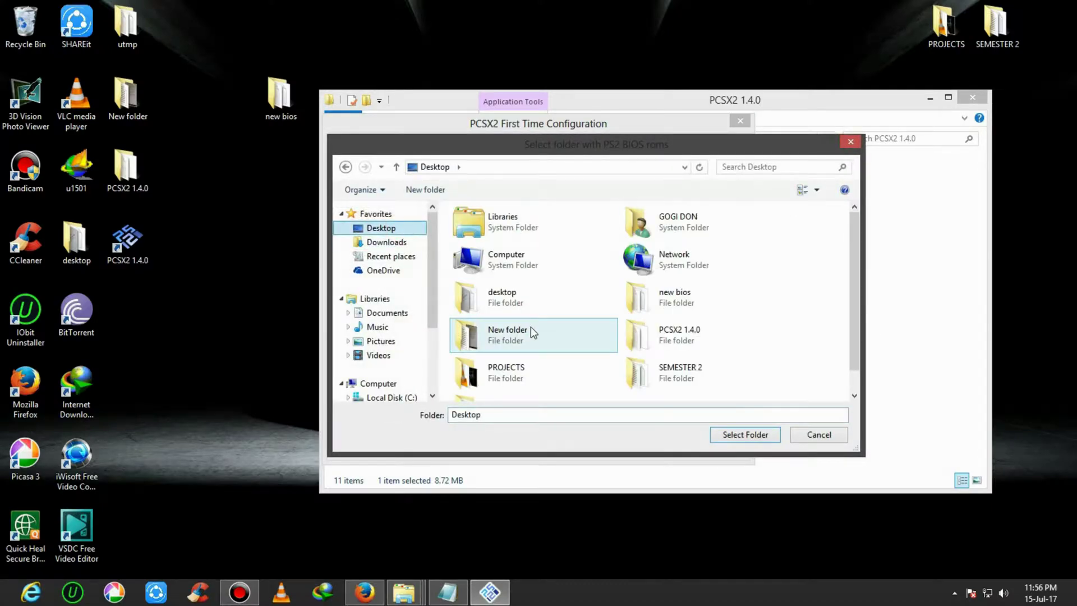
double_click(666, 329)
left_click(517, 272)
left_click(733, 436)
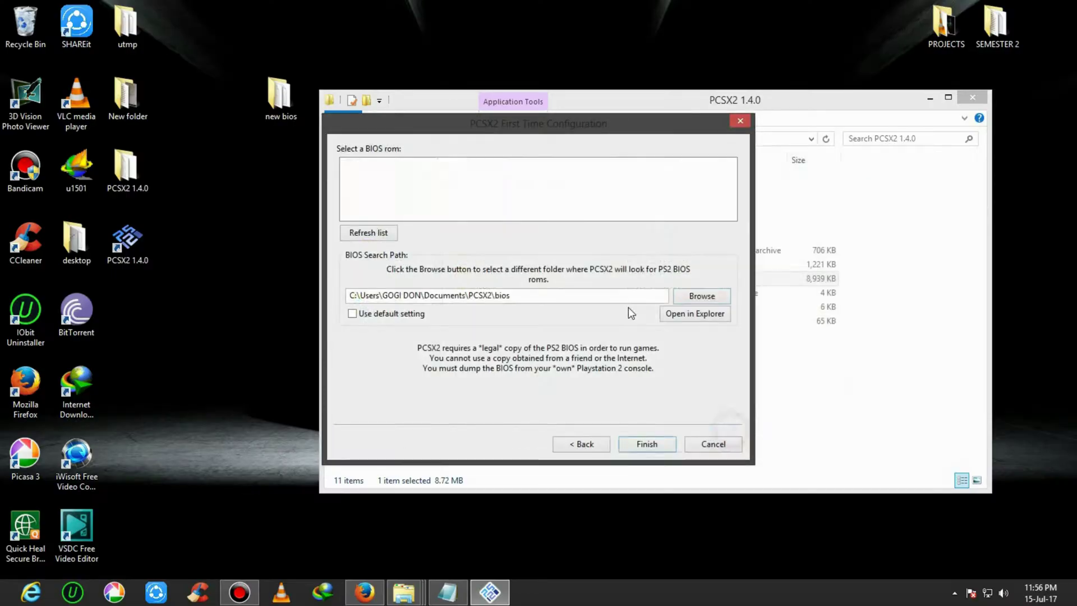
left_click(471, 208)
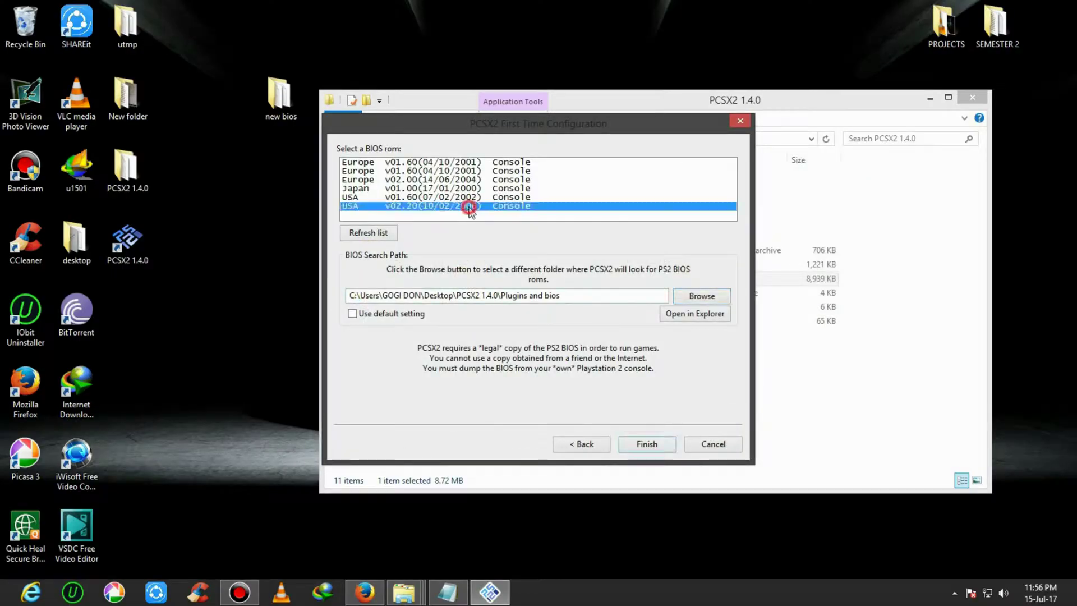
left_click(659, 444)
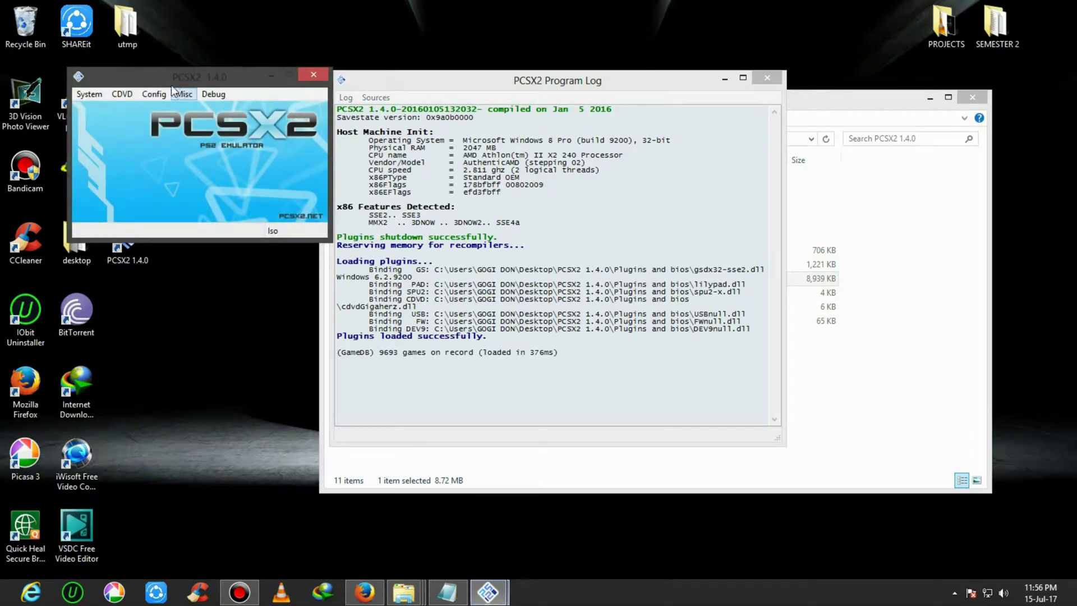
Open Emulation Settings with Preset unticked, keeping the aspect ratio at Standard (4:3).
left_click_drag(171, 86, 425, 114)
left_click(960, 98)
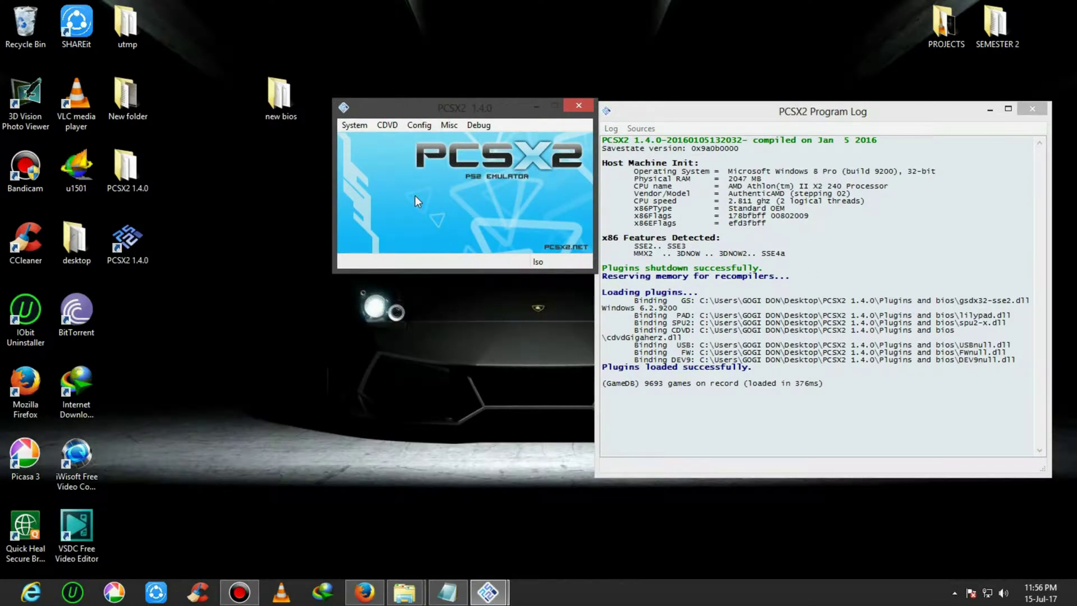
left_click(418, 125)
left_click(444, 141)
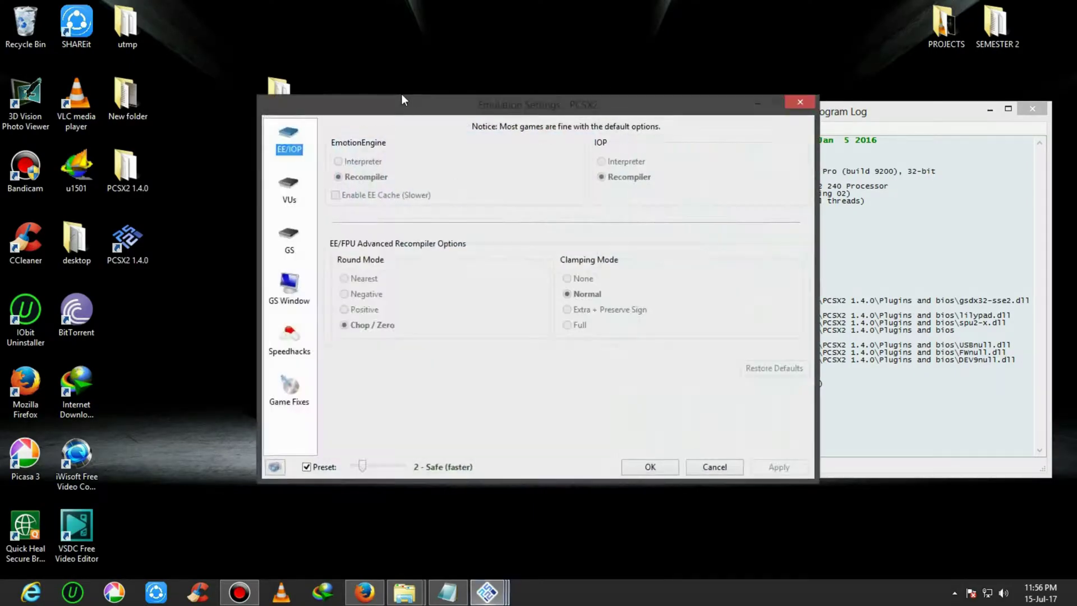
left_click(307, 466)
left_click(289, 240)
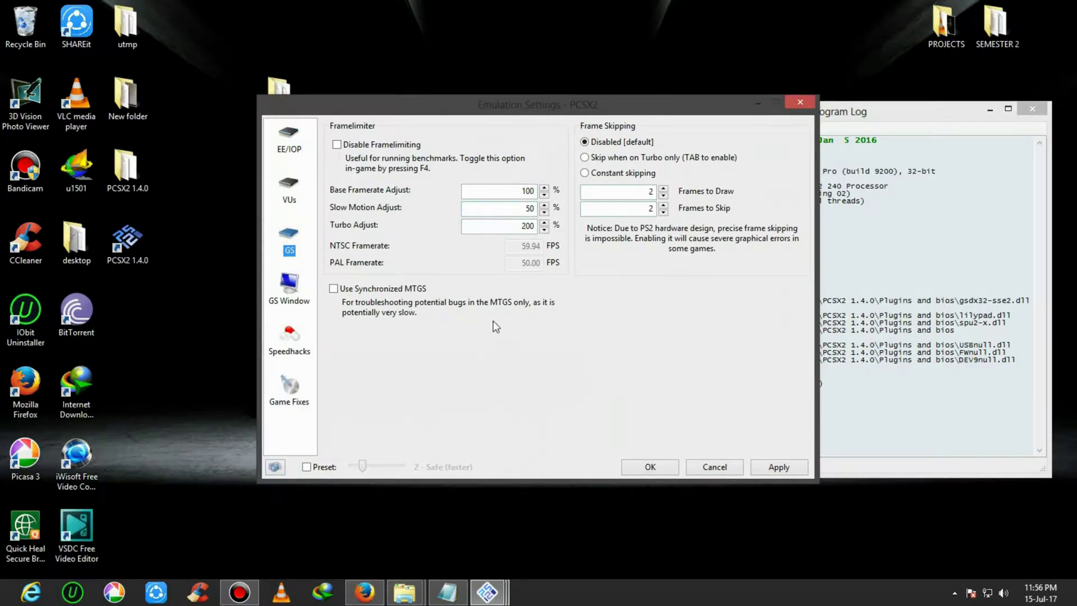
left_click(294, 303)
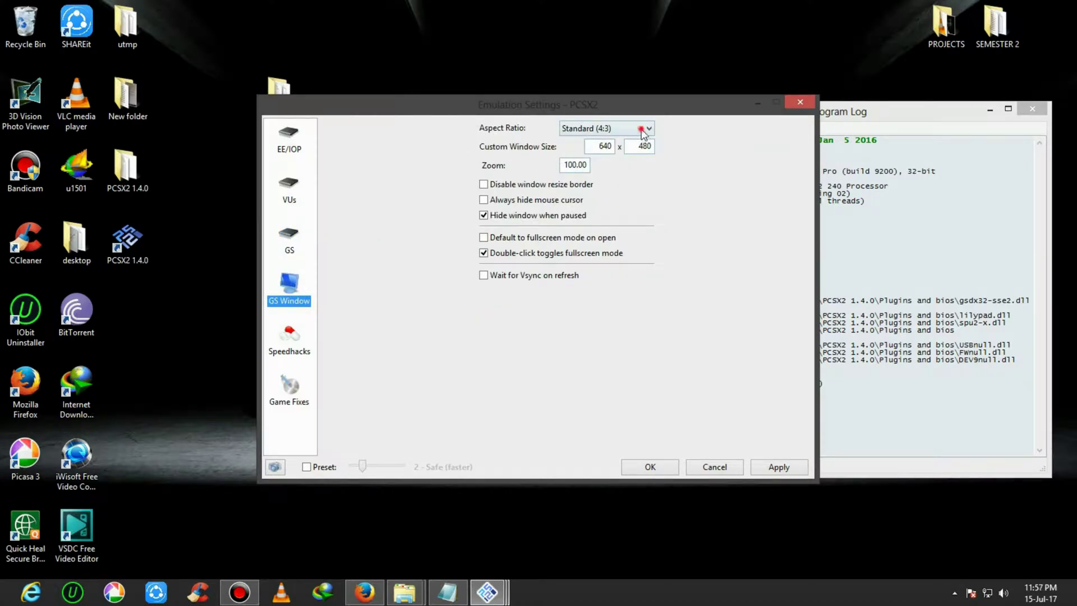
left_click(643, 133)
left_click(686, 156)
Set EE Cyclerate 2 and VU Cycle Stealing 3, enable MTVU, then apply and save.
left_click(294, 336)
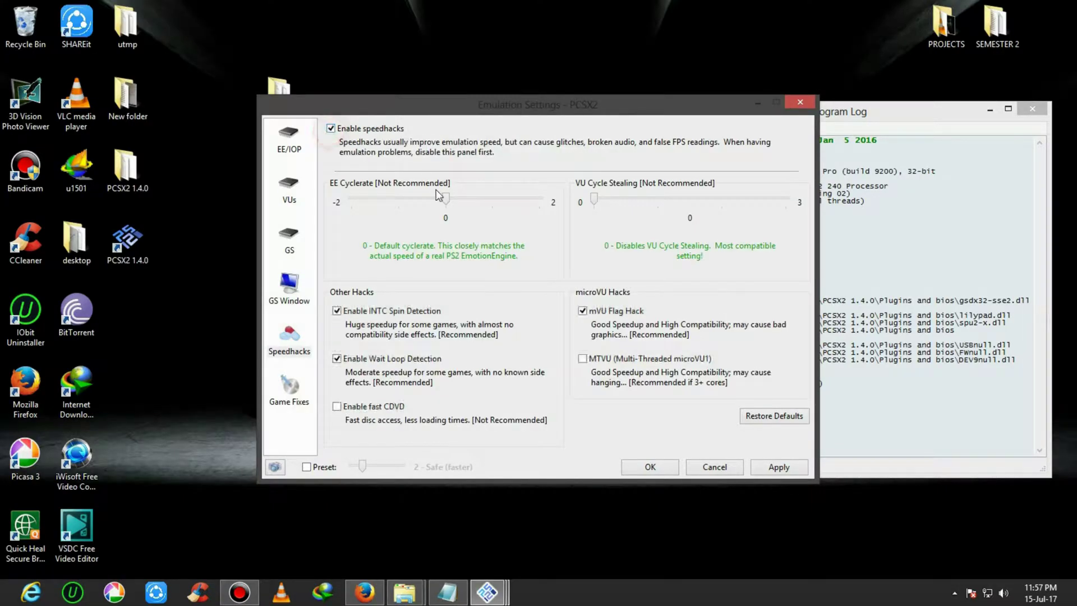
left_click_drag(445, 198, 788, 201)
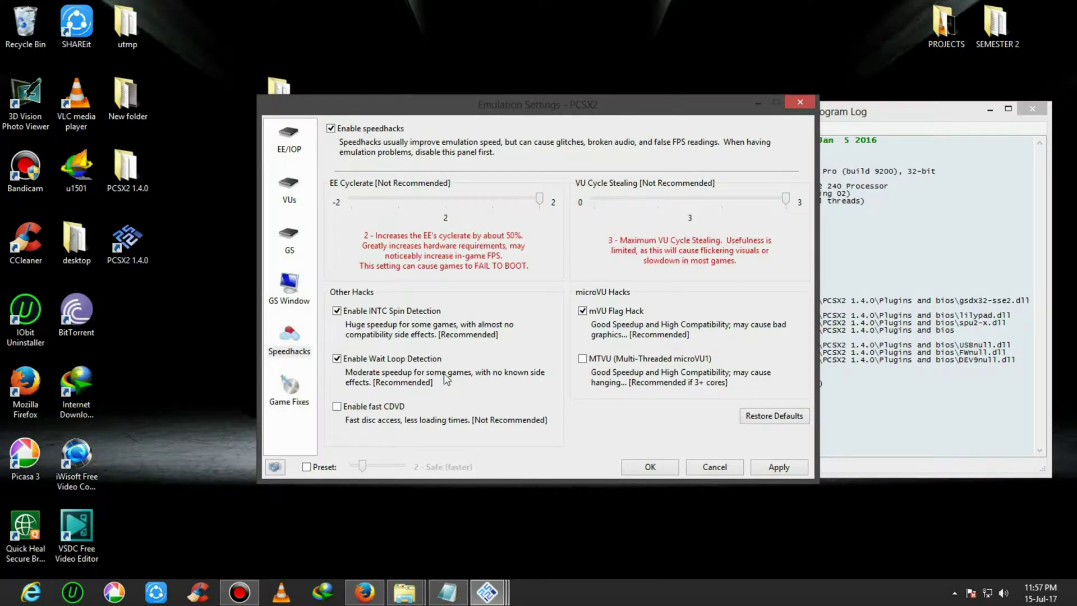
left_click(582, 359)
left_click(781, 467)
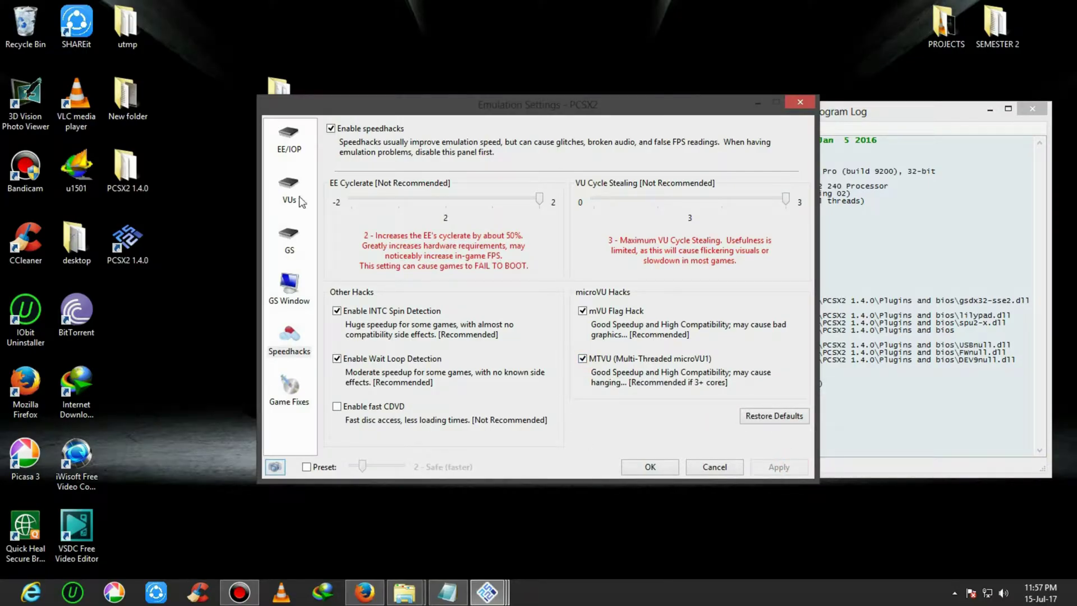
left_click(650, 467)
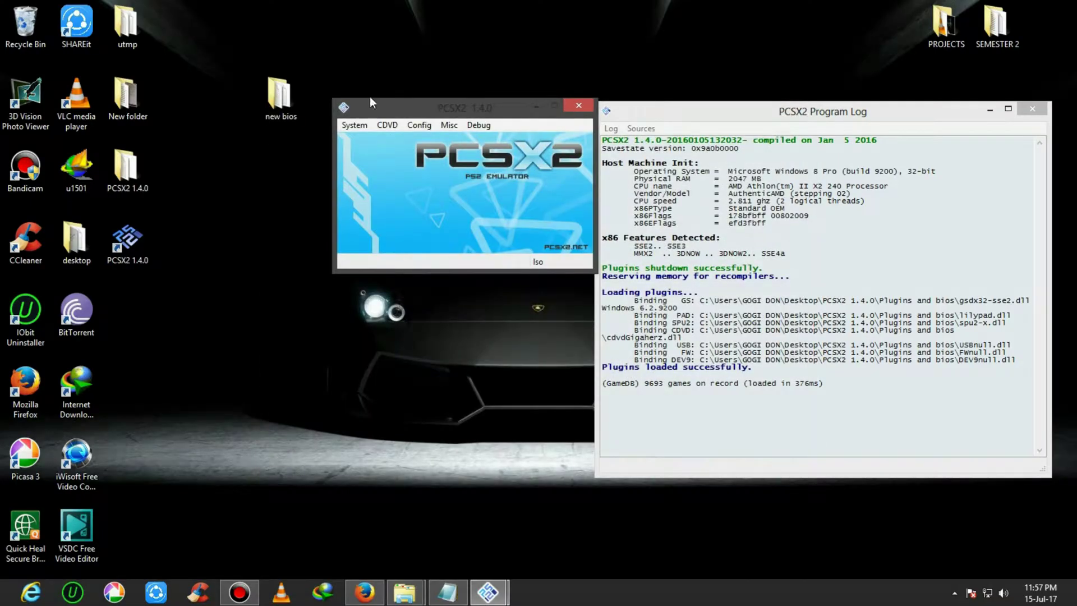
left_click_drag(447, 107, 434, 106)
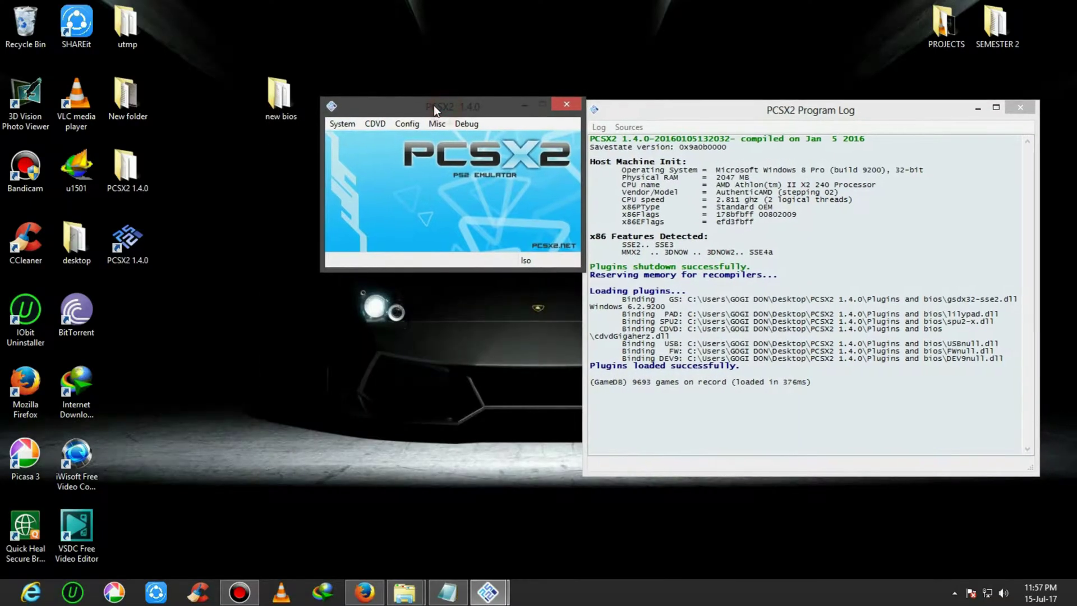
right_click(256, 228)
left_click(319, 288)
right_click(268, 288)
left_click(292, 348)
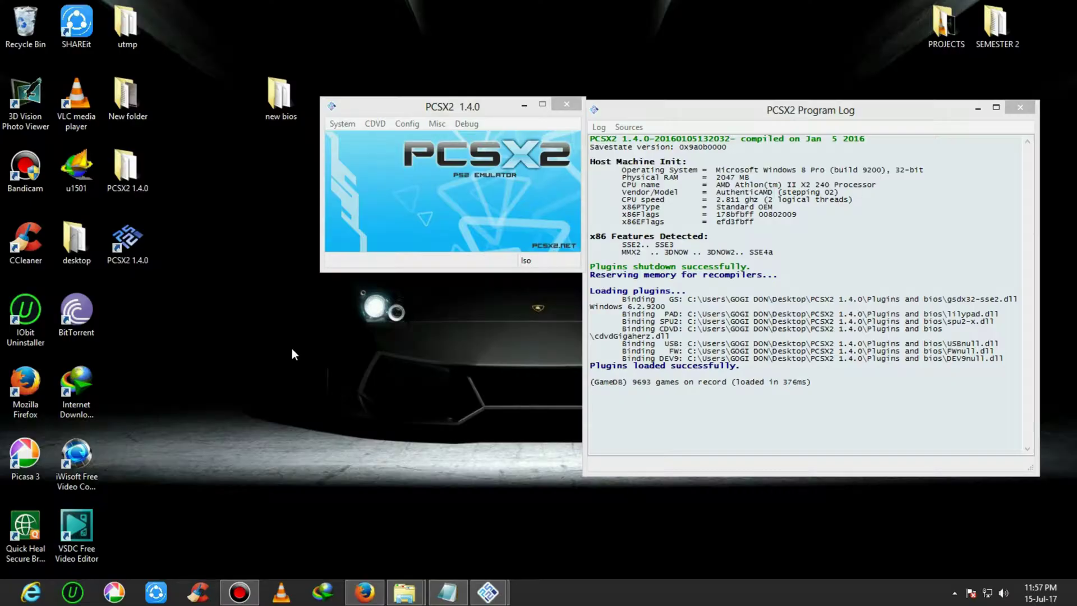
right_click(284, 304)
left_click(353, 362)
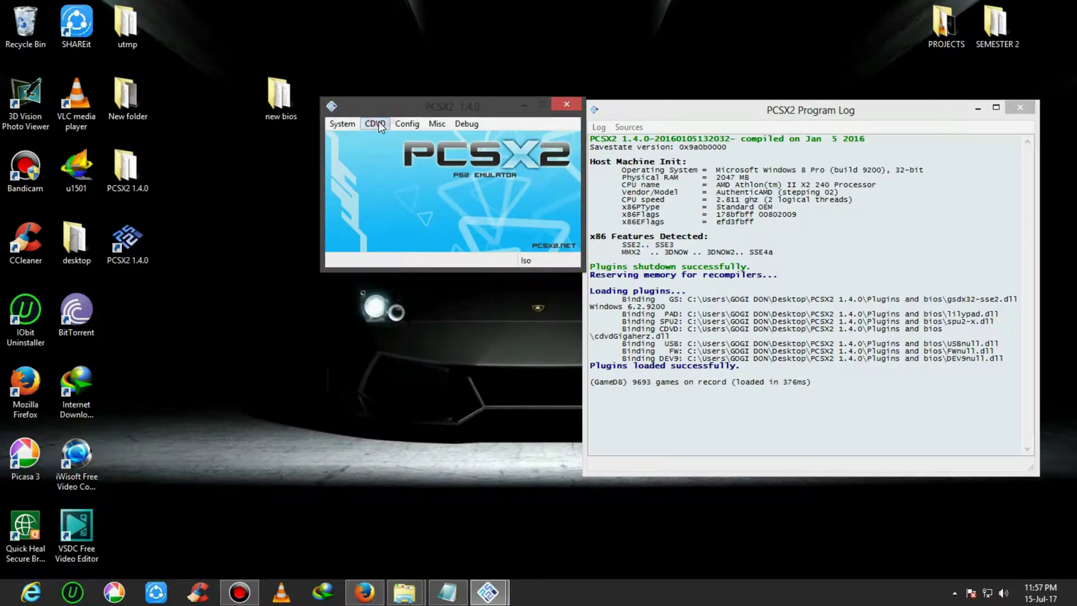
Choose the GodofWar image from Desktop\PROJECTS\PS2 in the Iso Selector.
left_click(375, 124)
mouse_move(392, 140)
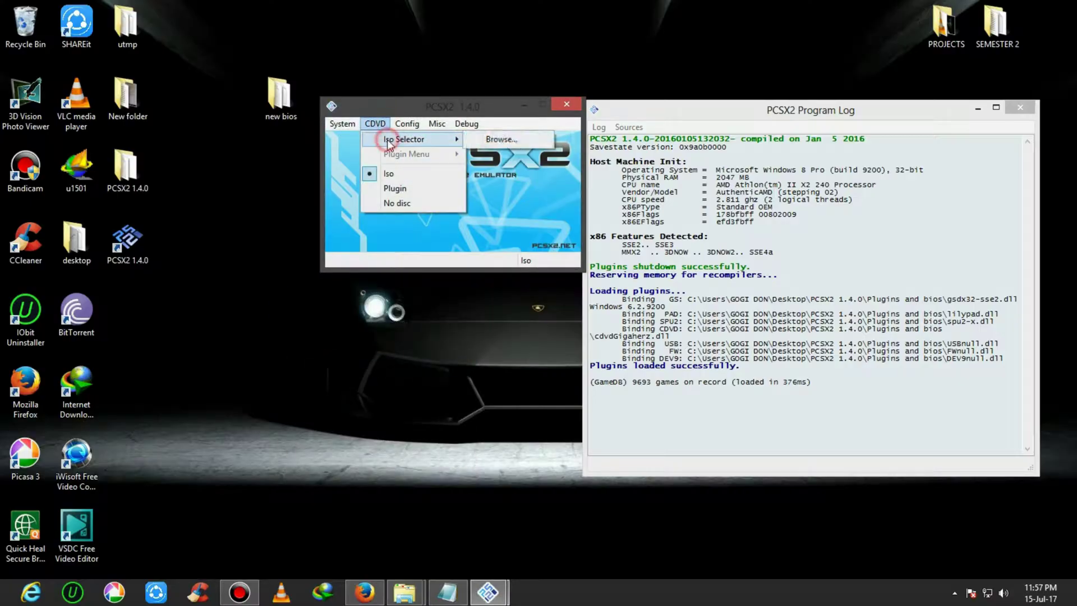
left_click(505, 140)
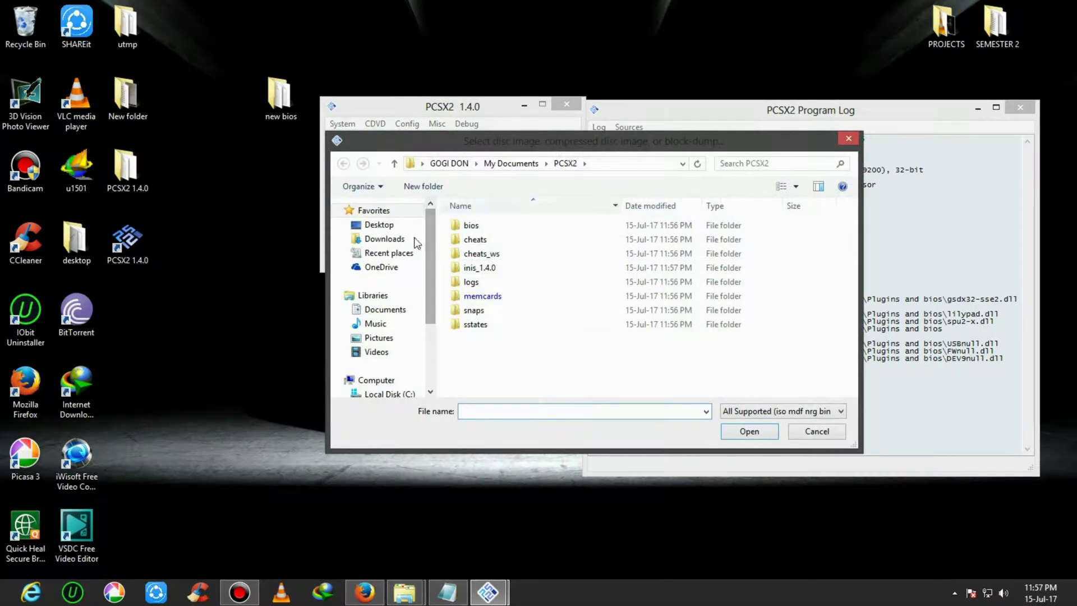
left_click(379, 224)
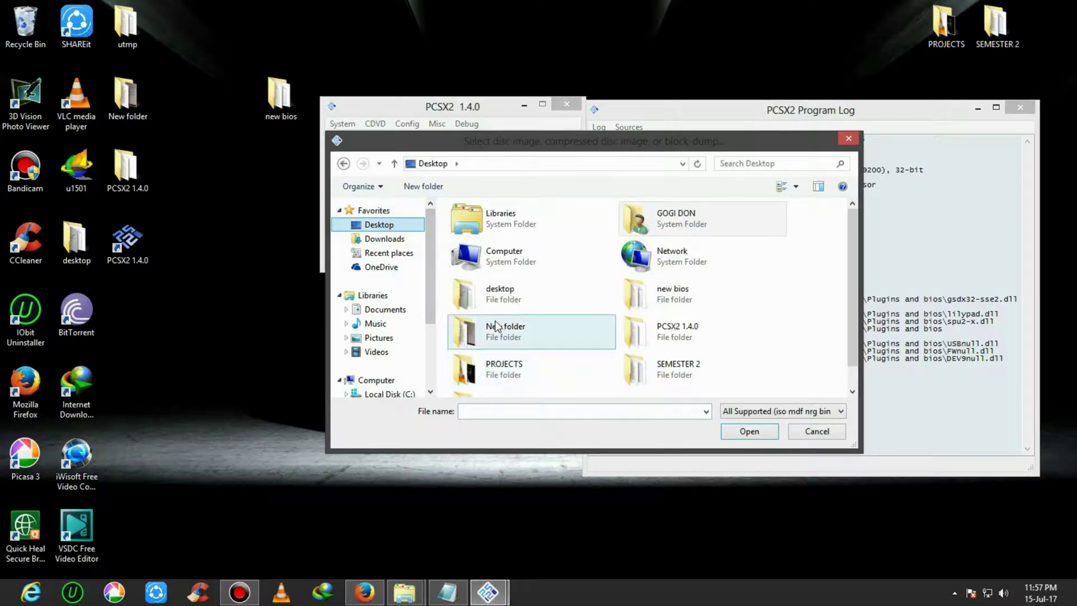
double_click(503, 379)
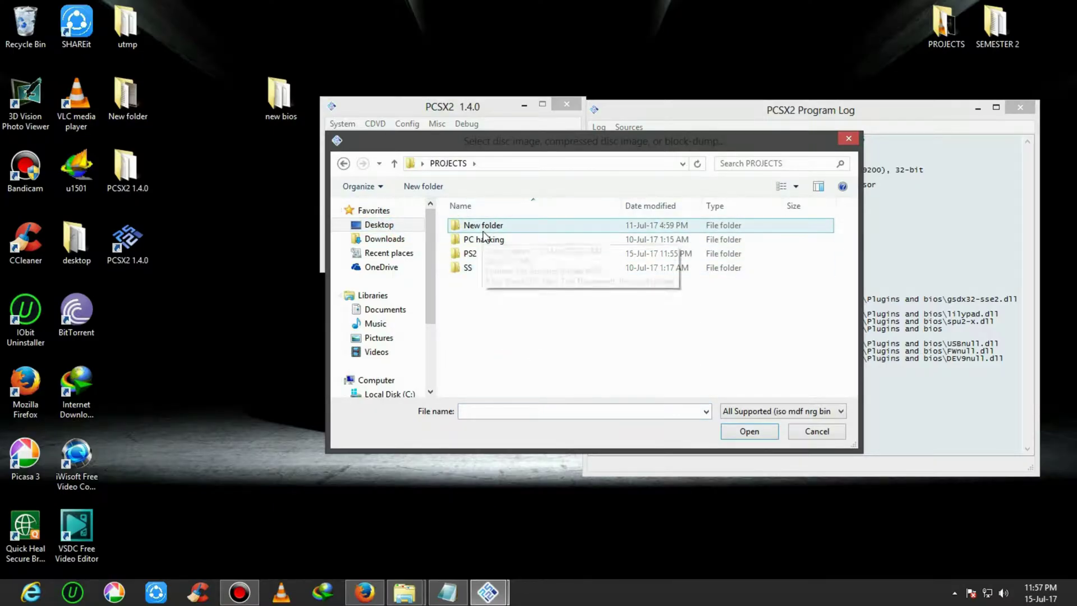
double_click(478, 253)
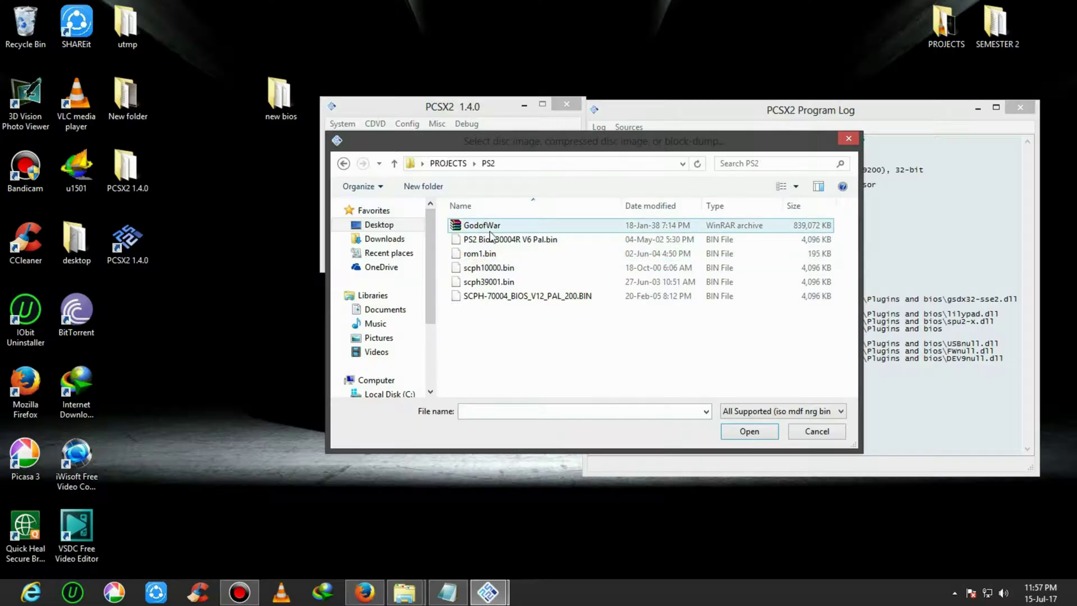
left_click(489, 231)
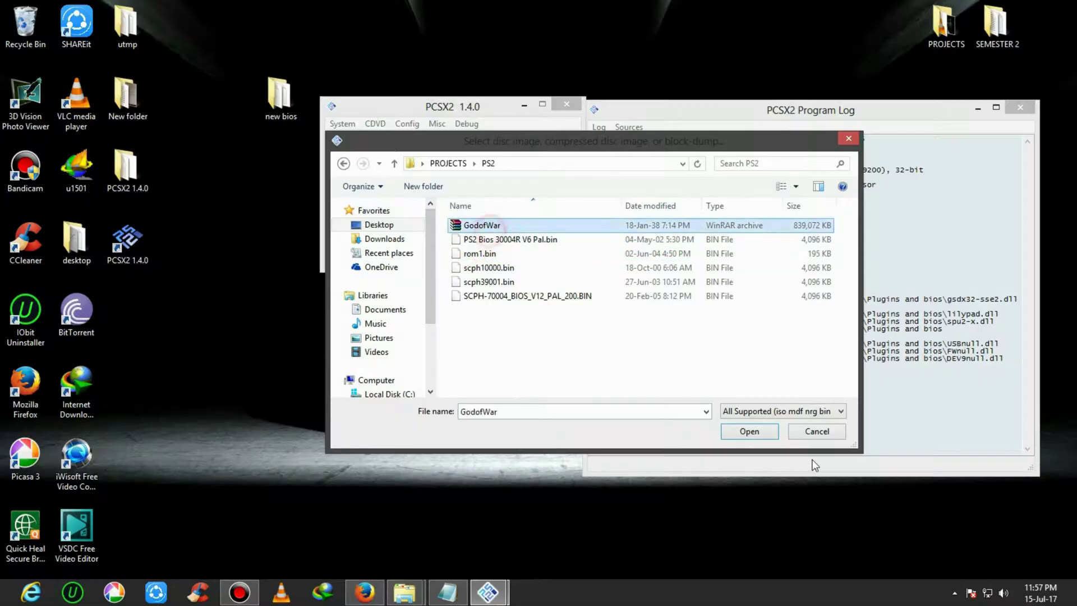
left_click(748, 432)
Review the boot options menu without starting the game.
left_click(342, 123)
left_click(349, 128)
left_click(348, 128)
left_click(349, 248)
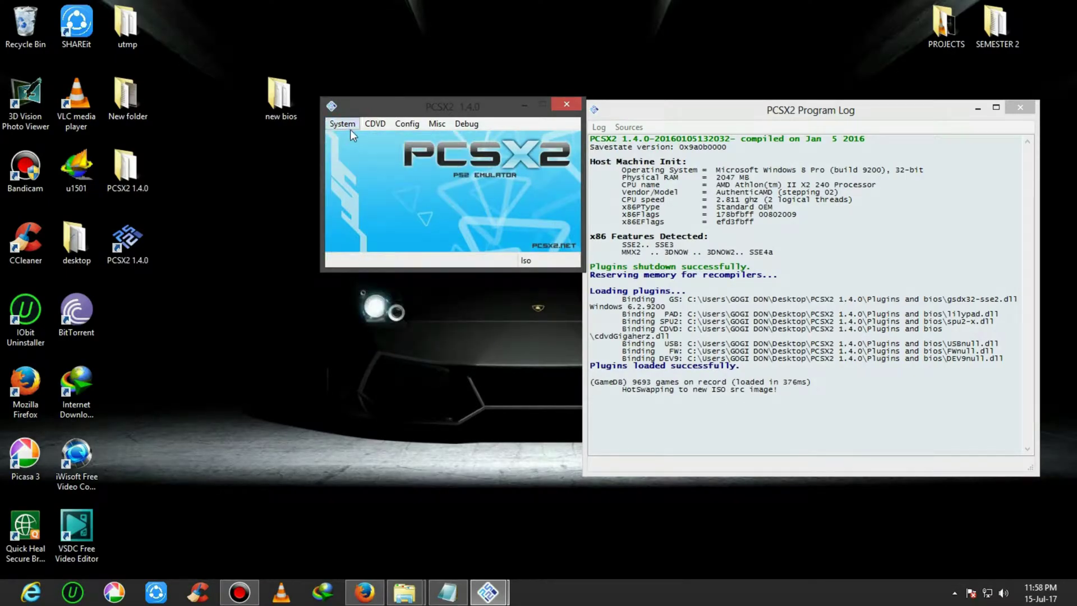
left_click(374, 124)
Fast-boot the God of War disc and move its game window right and down.
mouse_move(348, 129)
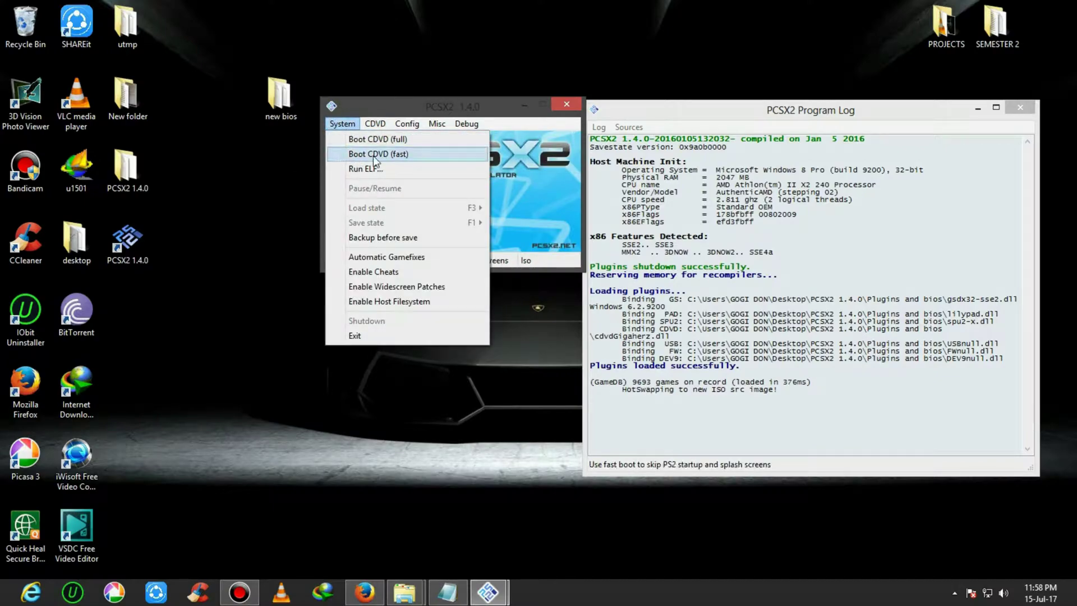
left_click(413, 154)
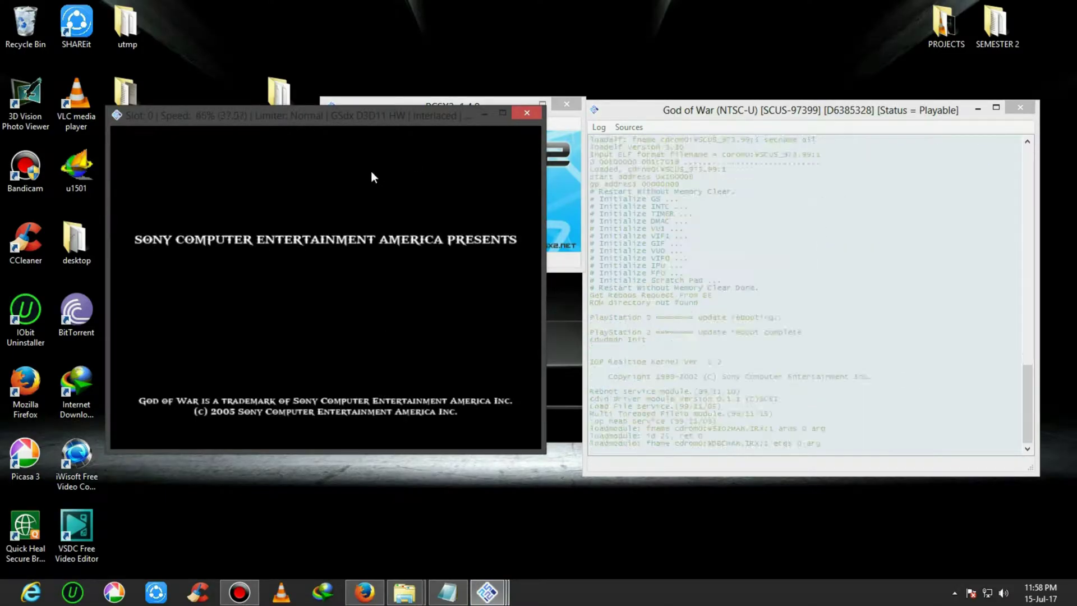
left_click_drag(331, 119, 358, 157)
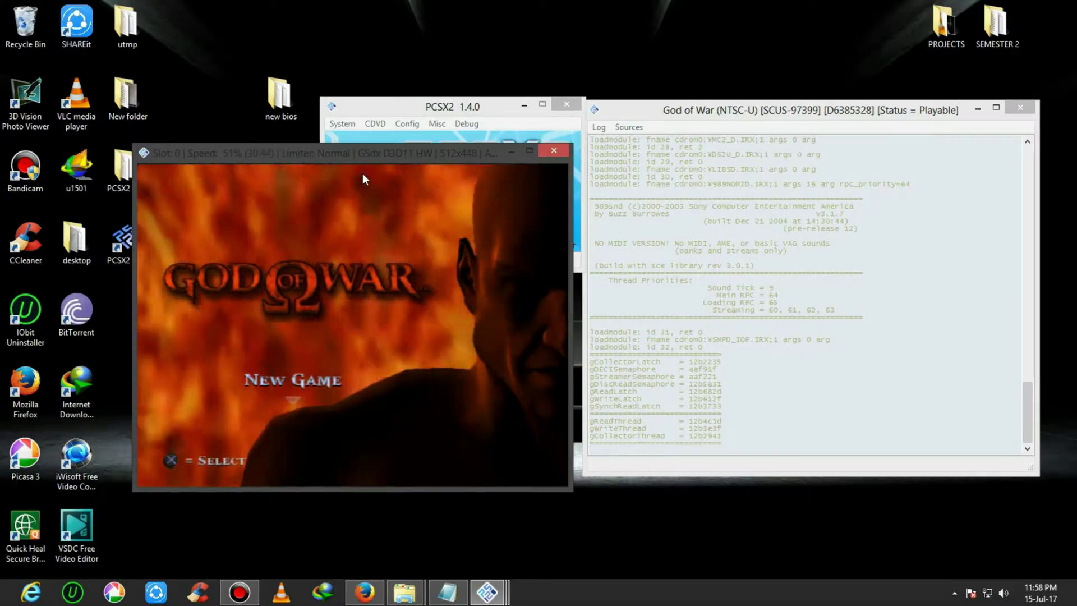
left_click_drag(342, 154, 377, 148)
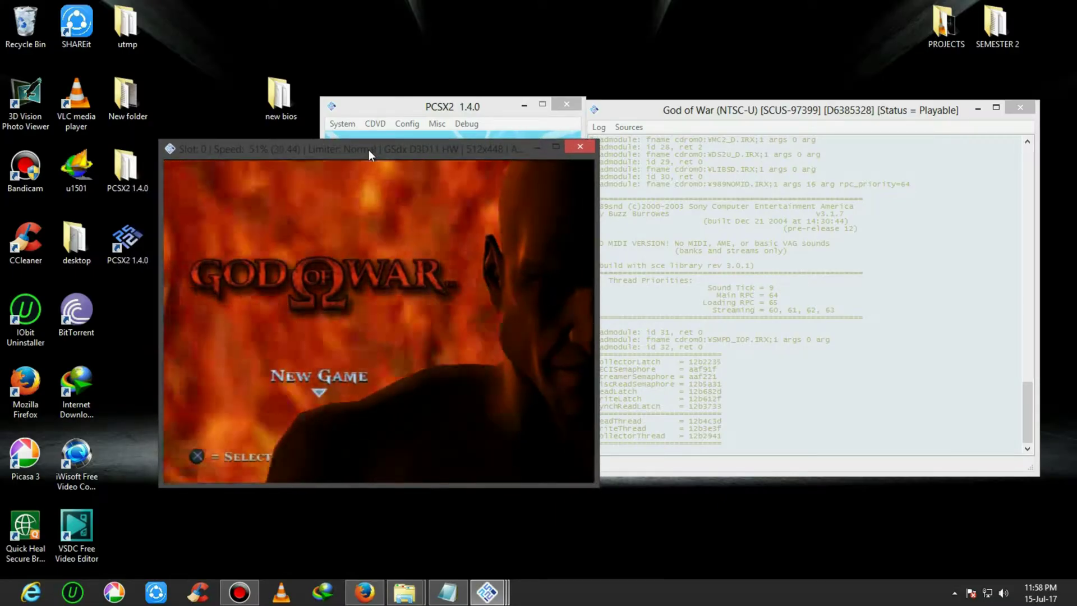
left_click(417, 122)
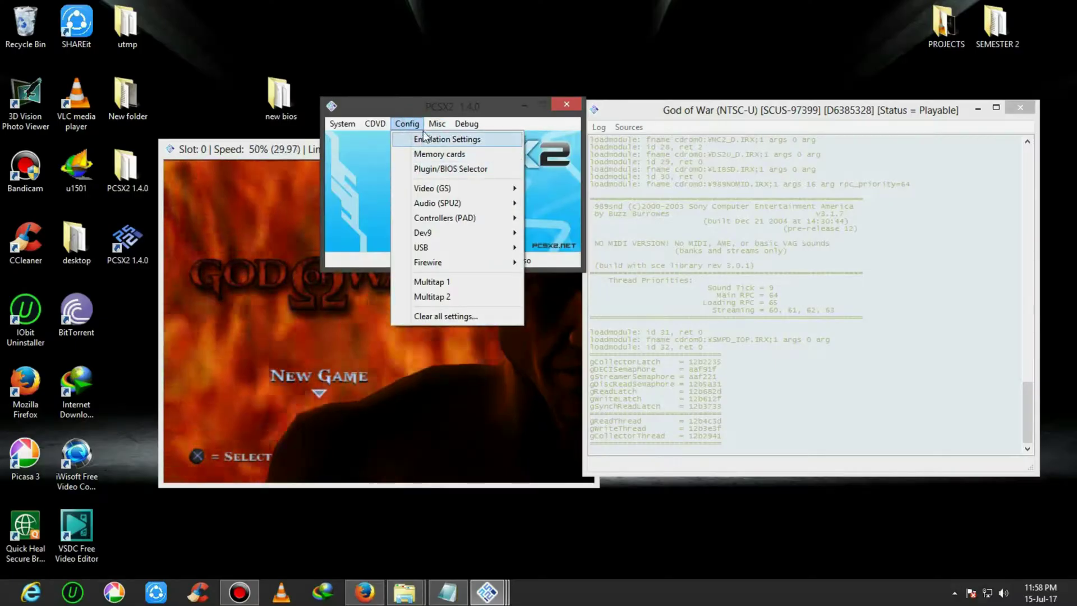
Open the LilyPad controller plugin settings from Config > Controllers (PAD).
mouse_move(444, 219)
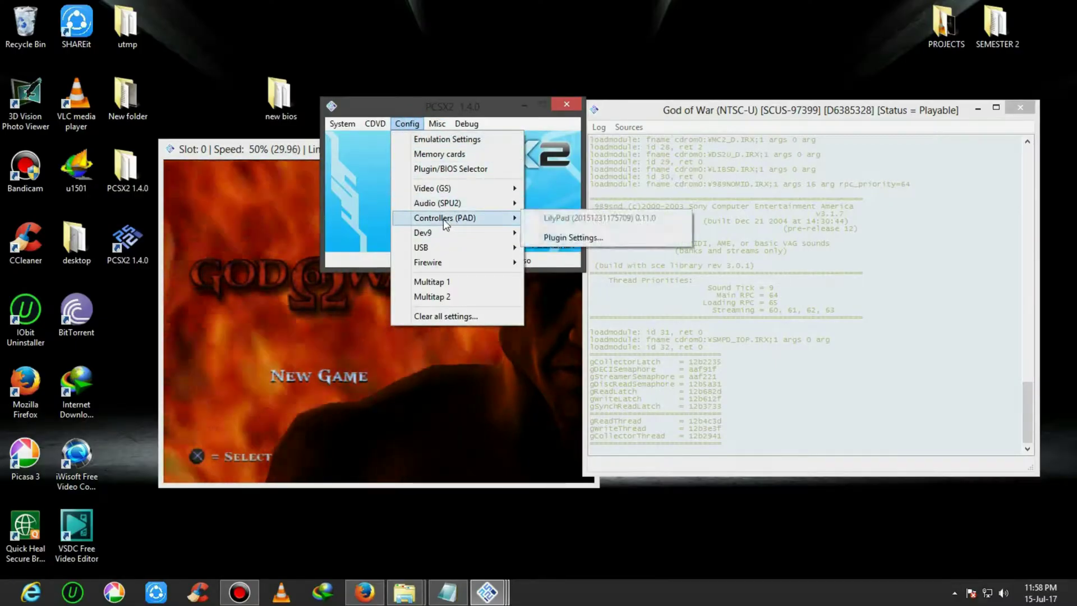
left_click(578, 236)
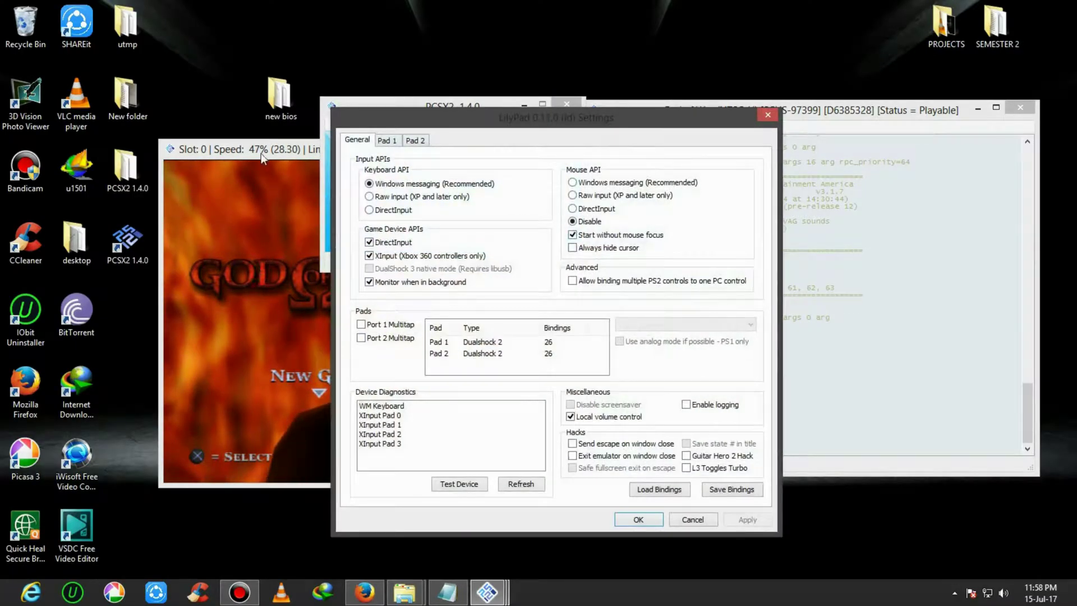
left_click(766, 116)
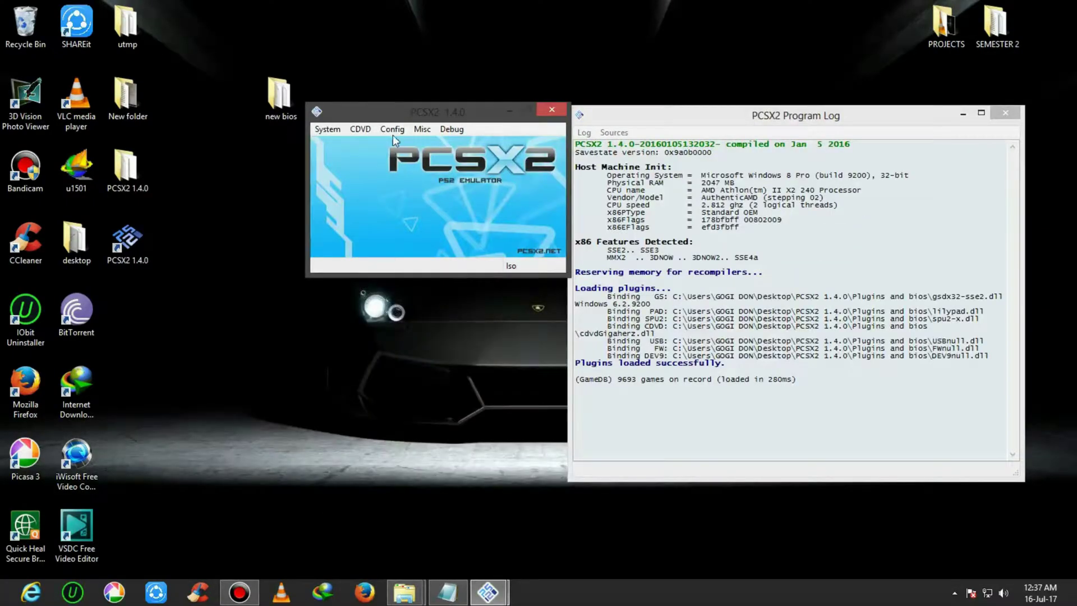
left_click(392, 129)
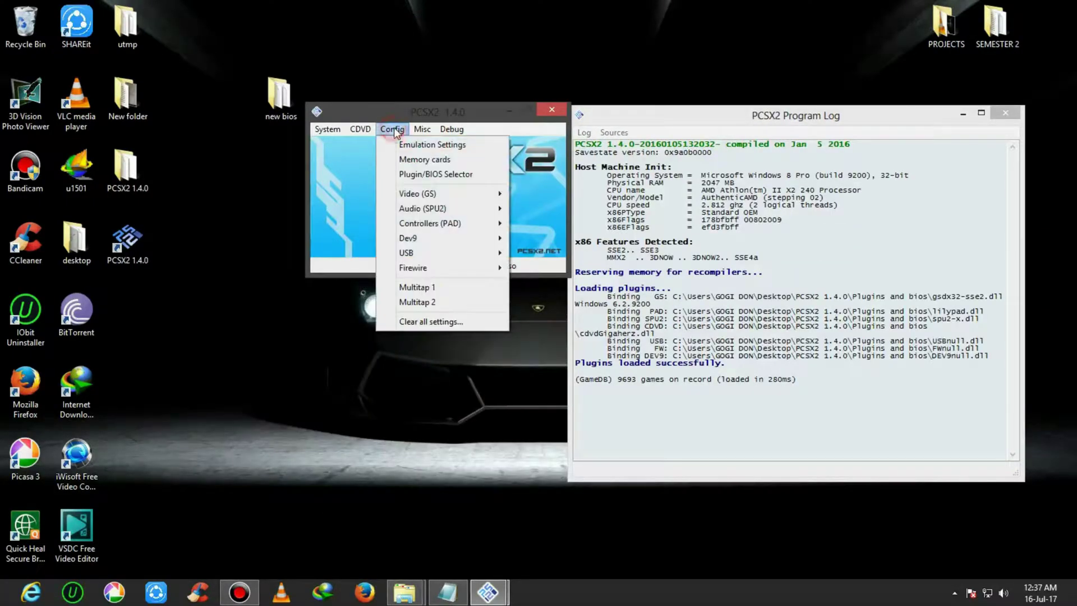
mouse_move(437, 224)
left_click(571, 243)
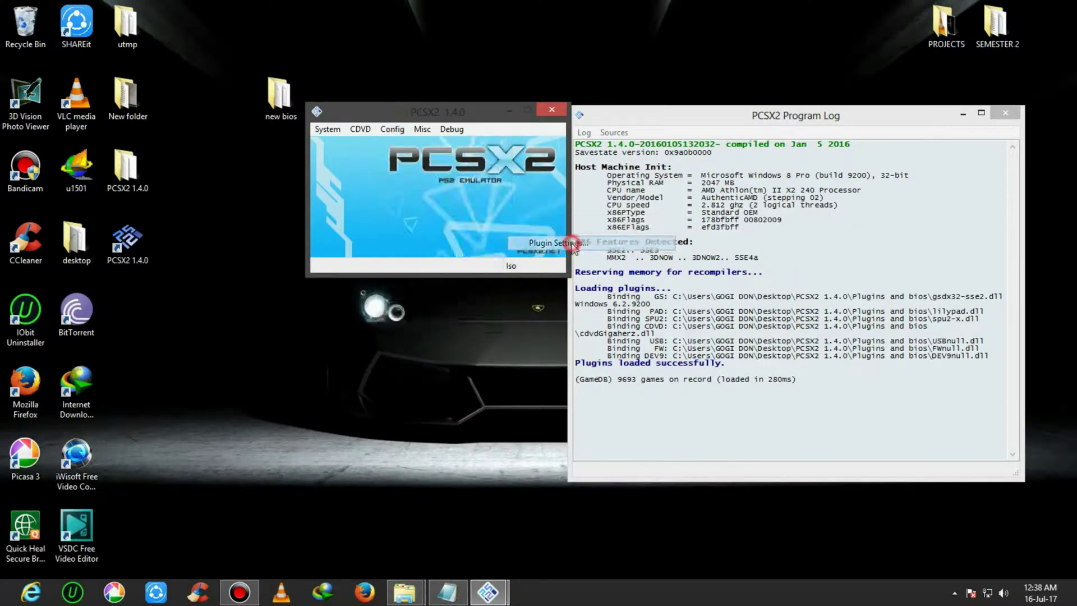
On Pad 1, bind Z, X, C, V to Square, Cross, Triangle, Circle, Enter to Select, Space to Start.
left_click(371, 145)
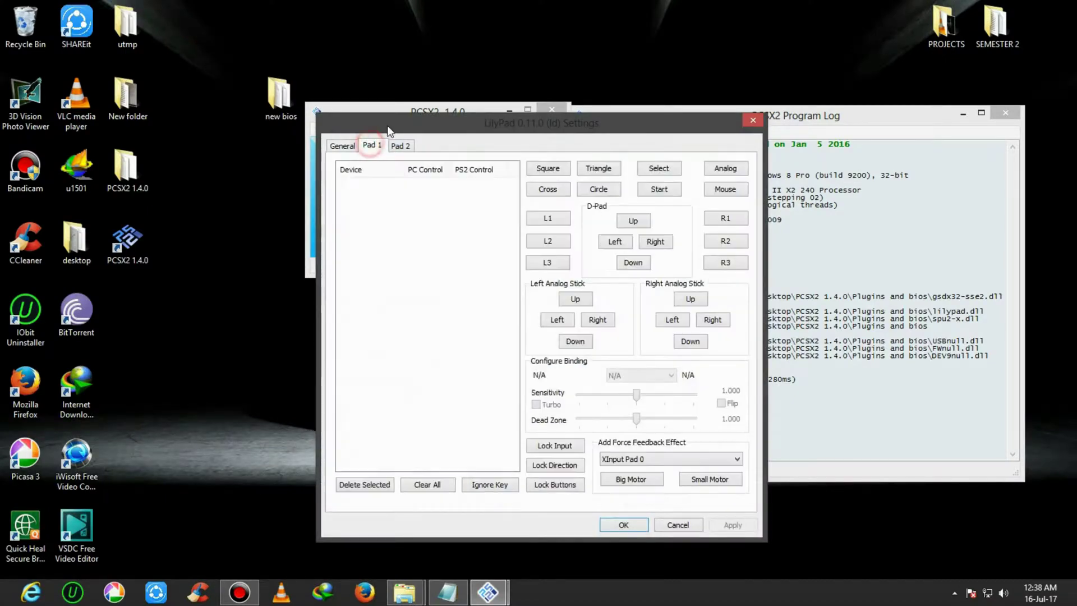
left_click_drag(408, 126, 391, 93)
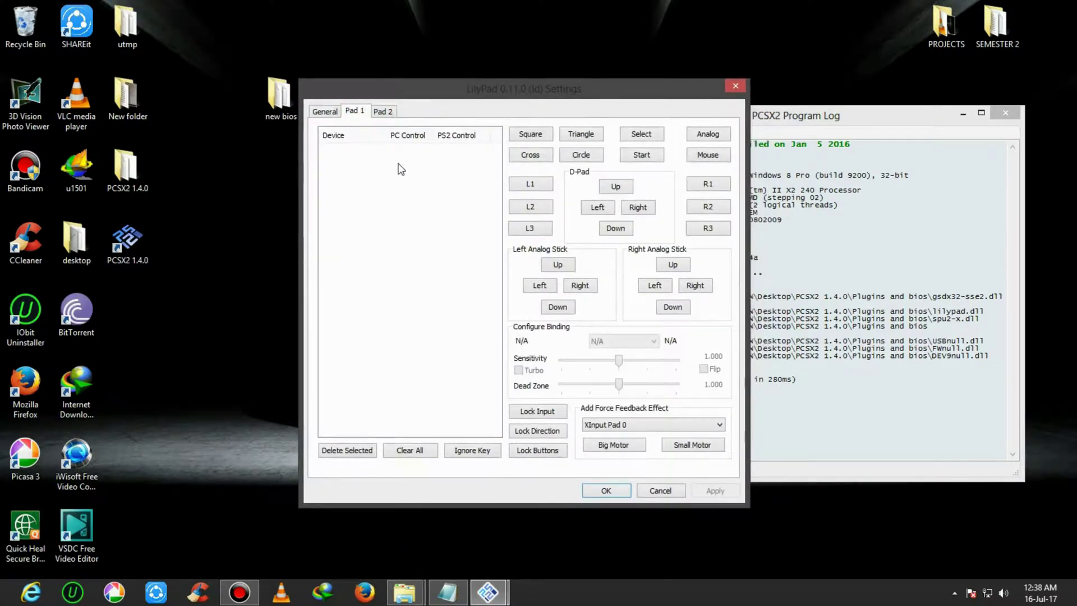
left_click(548, 137)
key("z")
left_click(536, 157)
key("x")
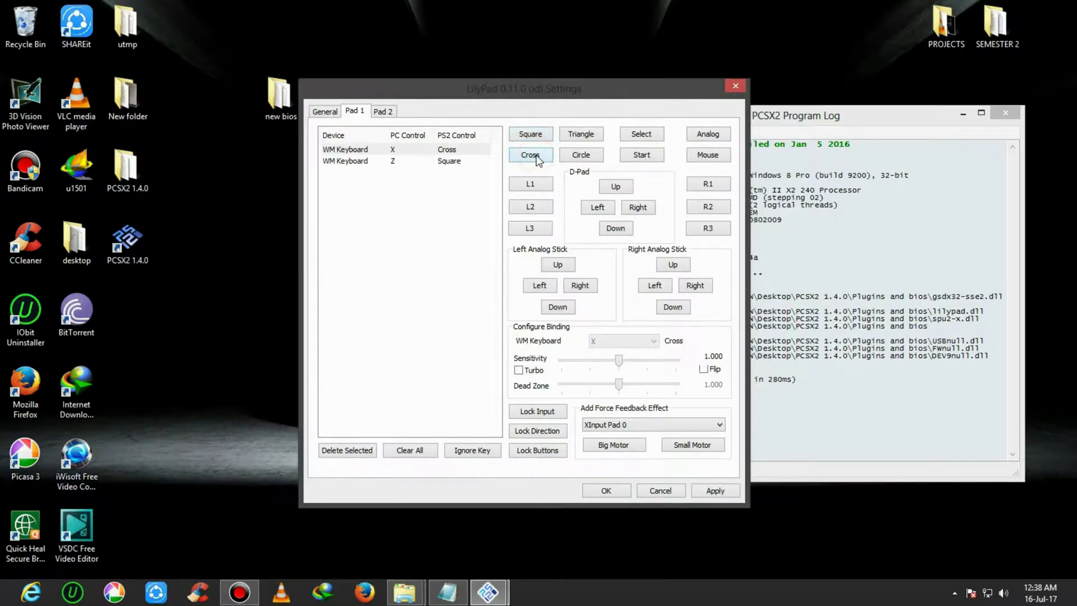
left_click(588, 138)
key("c")
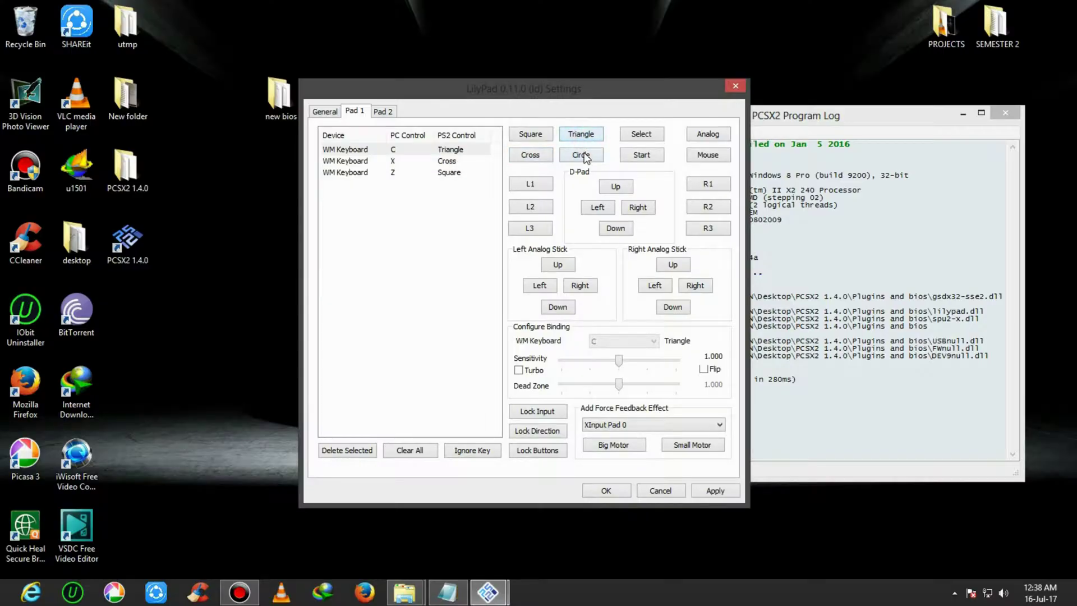
left_click(581, 155)
key("v")
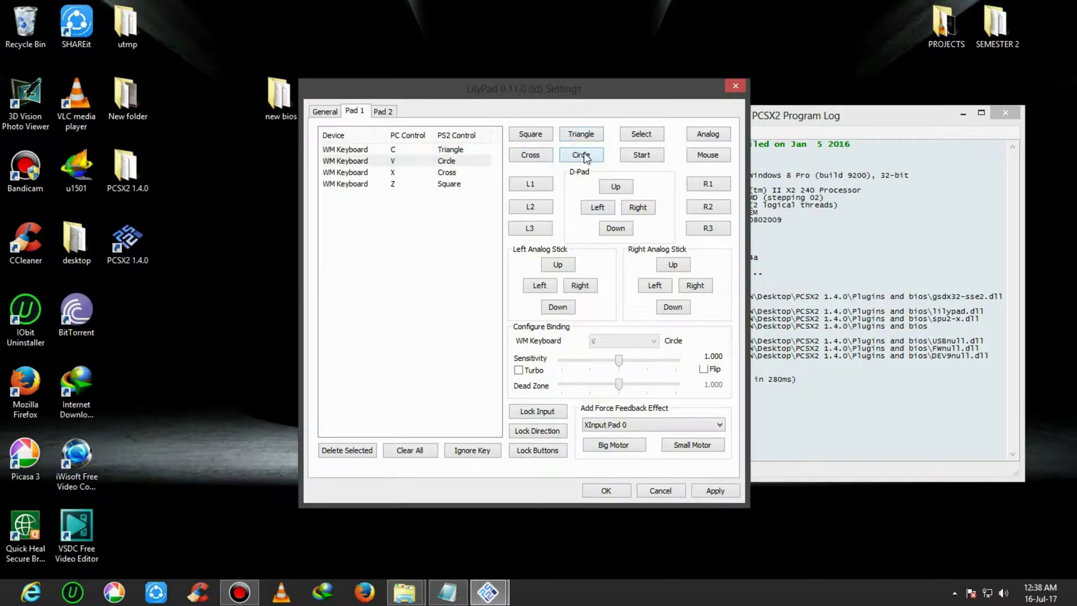
left_click(636, 135)
key("Return")
left_click(634, 152)
key("space")
Bind Num 1, Num 2, Num 3 to L1, L2, L3 and keys 1, 2, 3 to R1, R2, R3.
left_click(534, 184)
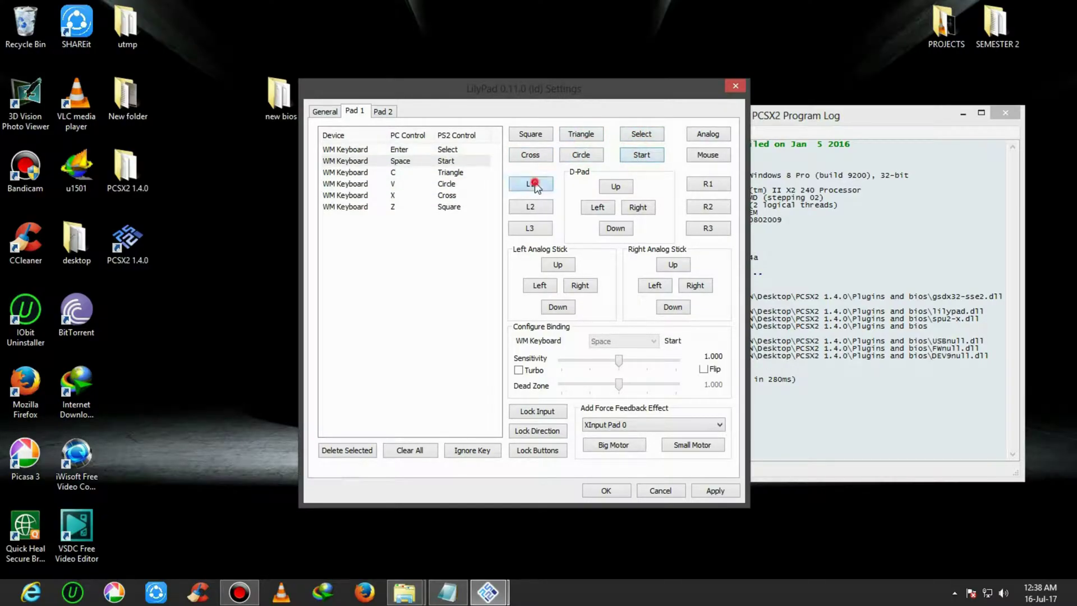
key("KP_1")
left_click(530, 208)
key("KP_2")
left_click(529, 229)
key("KP_3")
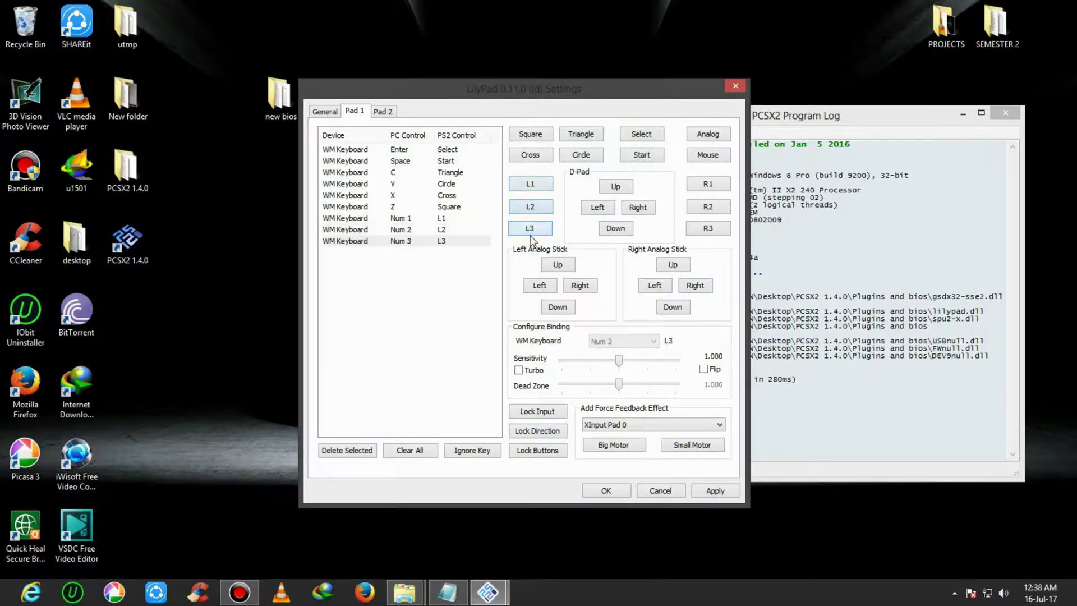
left_click(706, 184)
key("1")
left_click(708, 206)
key("2")
left_click(708, 228)
key("3")
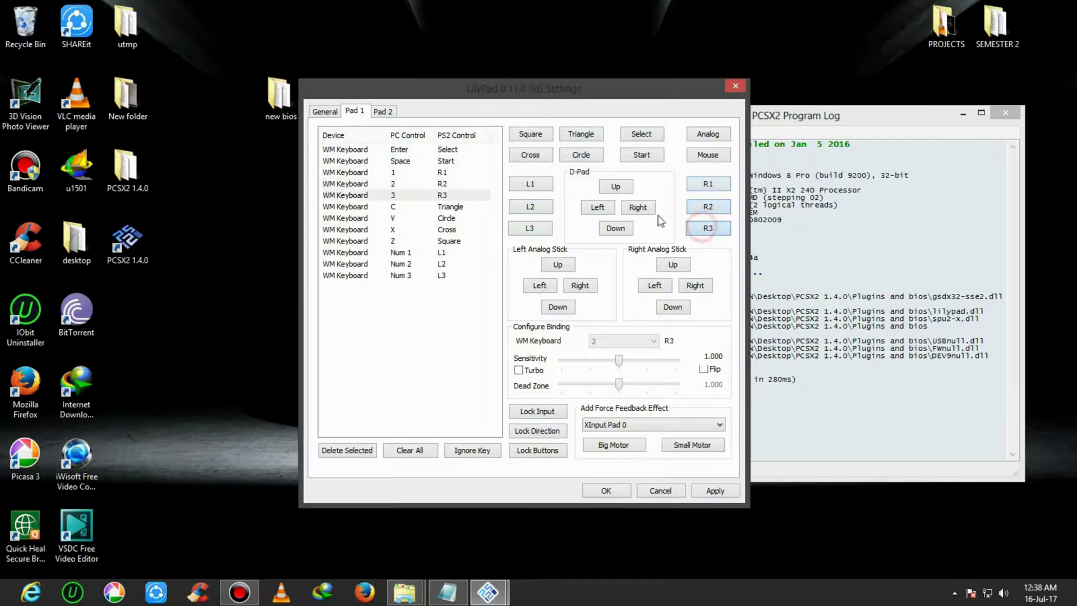
Map the left analog stick to W, A, D, S for up, left, right, down.
left_click(557, 264)
key("w")
left_click(539, 285)
key("a")
left_click(570, 287)
key("d")
left_click(558, 307)
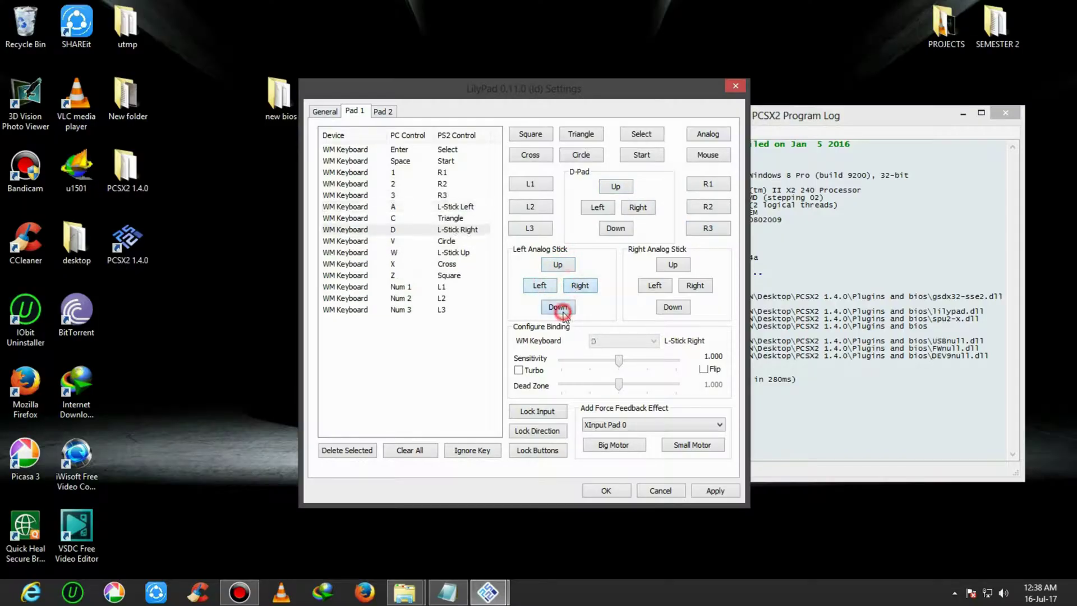
key("s")
Map the D-pad to I, J, L, K for up, left, right, down.
left_click(623, 188)
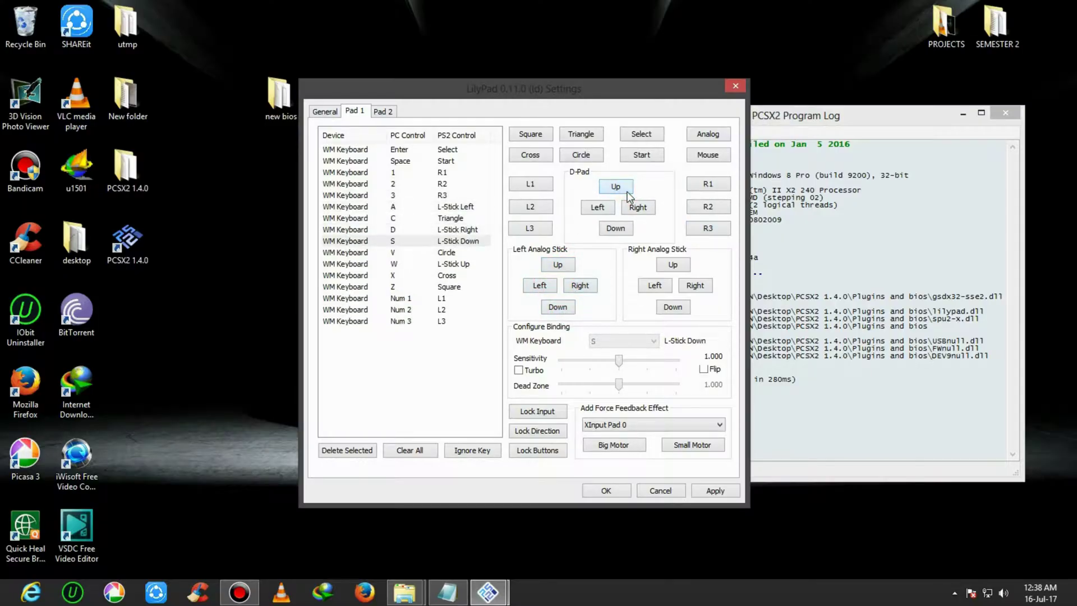
key("i")
left_click(597, 207)
key("j")
left_click(642, 209)
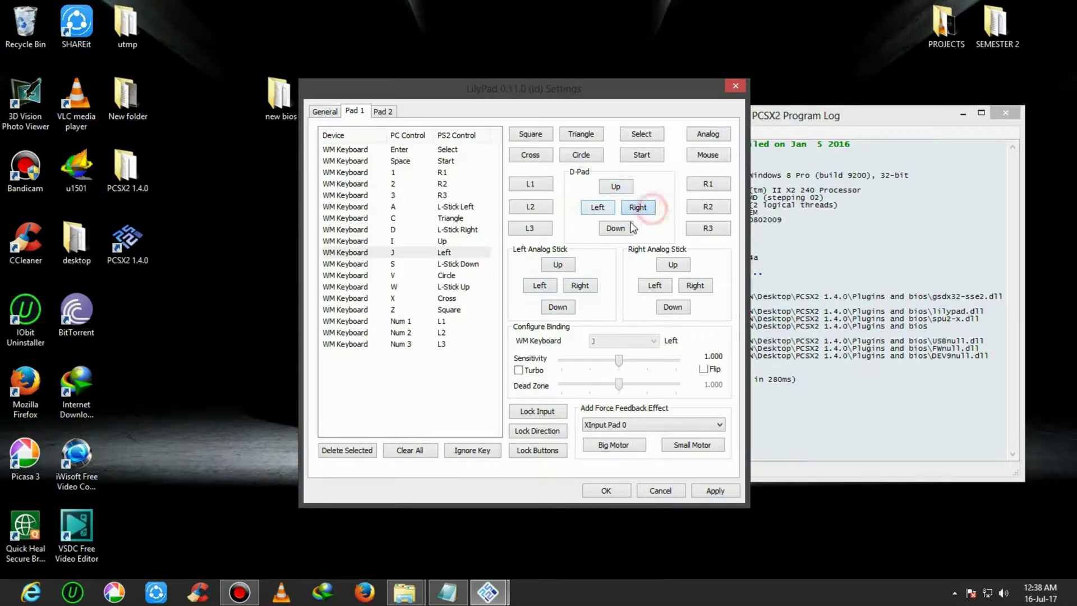
key("l")
left_click(615, 228)
key("k")
Map the right stick to T, F, H, G, then apply and save the bindings.
left_click(673, 264)
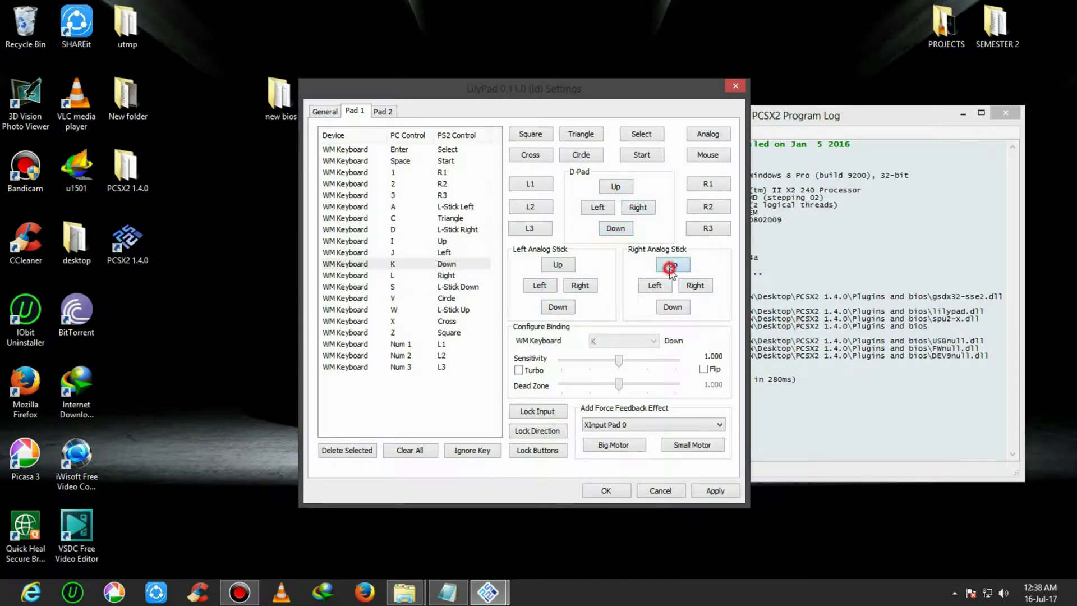
key("t")
left_click(655, 285)
key("f")
left_click(696, 285)
key("h")
left_click(673, 307)
key("g")
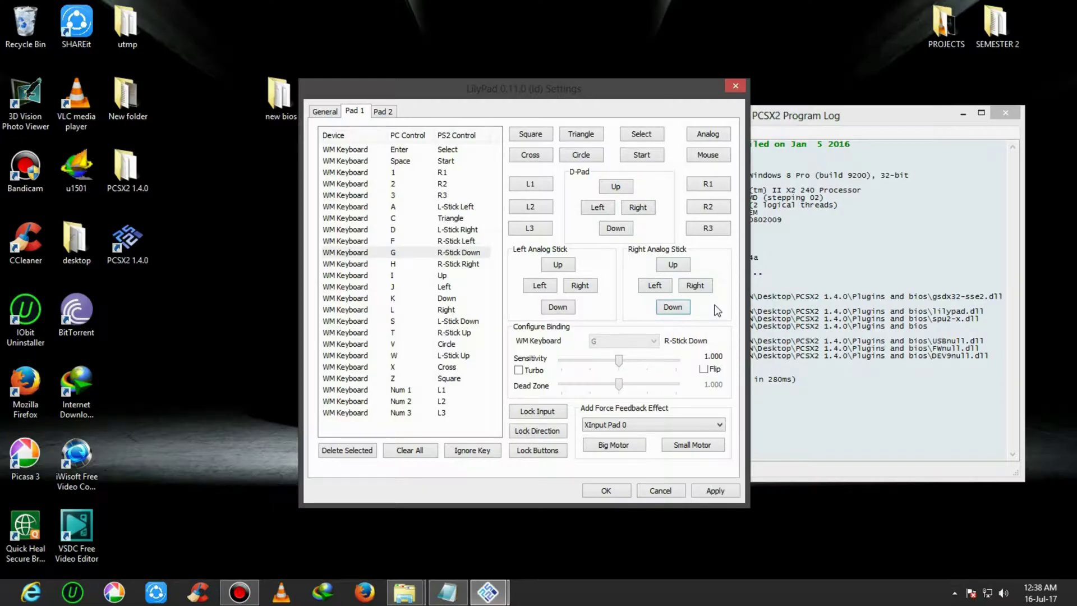
left_click(716, 491)
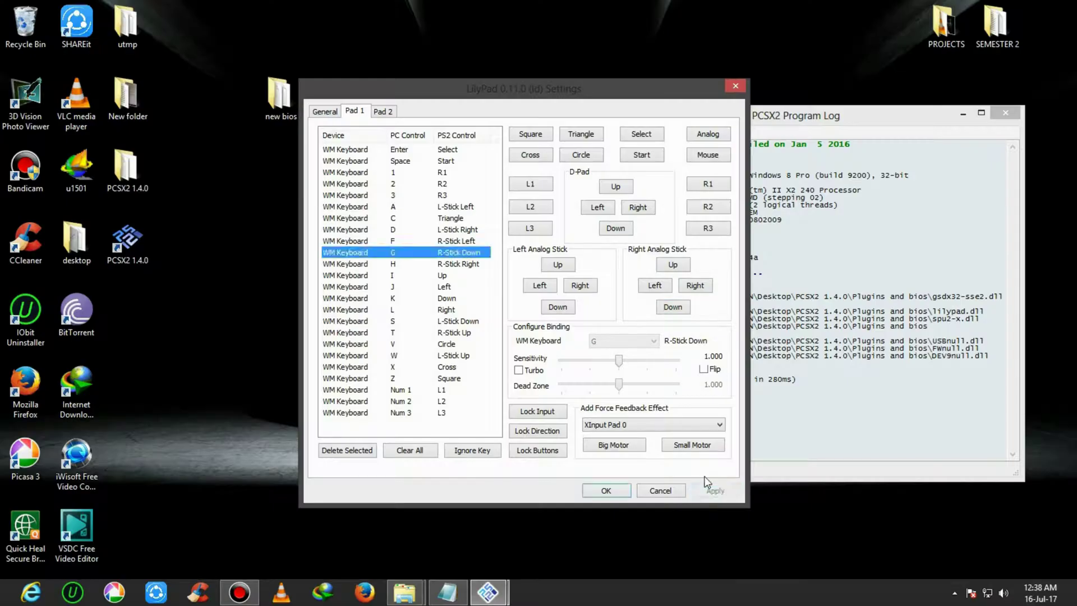
left_click(602, 491)
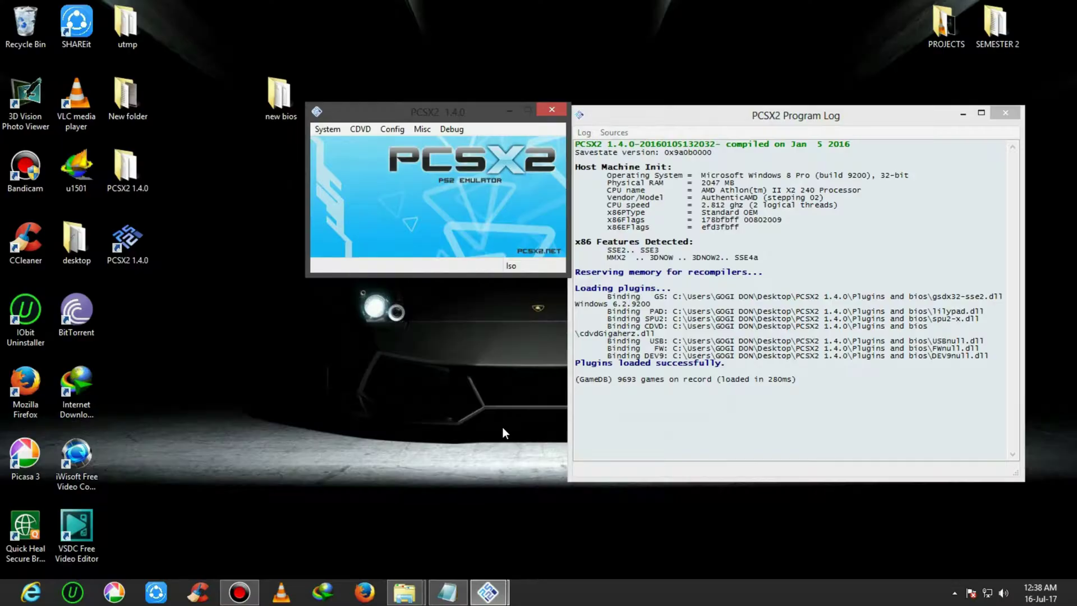
Fast-boot the loaded God of War disc and shift its game window slightly left.
left_click(328, 130)
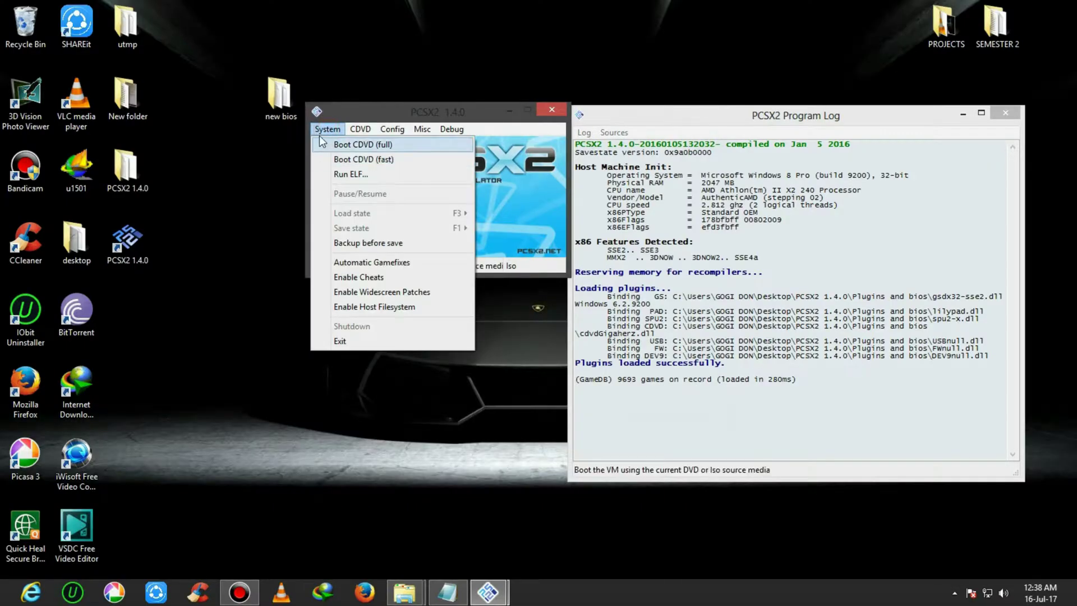
left_click(340, 160)
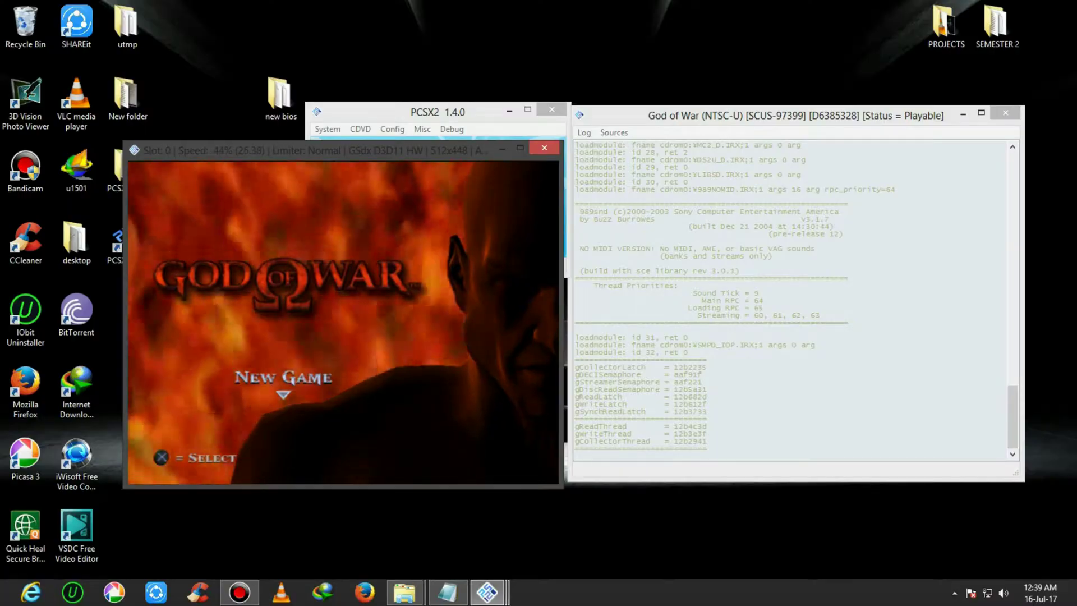
left_click_drag(268, 152, 246, 157)
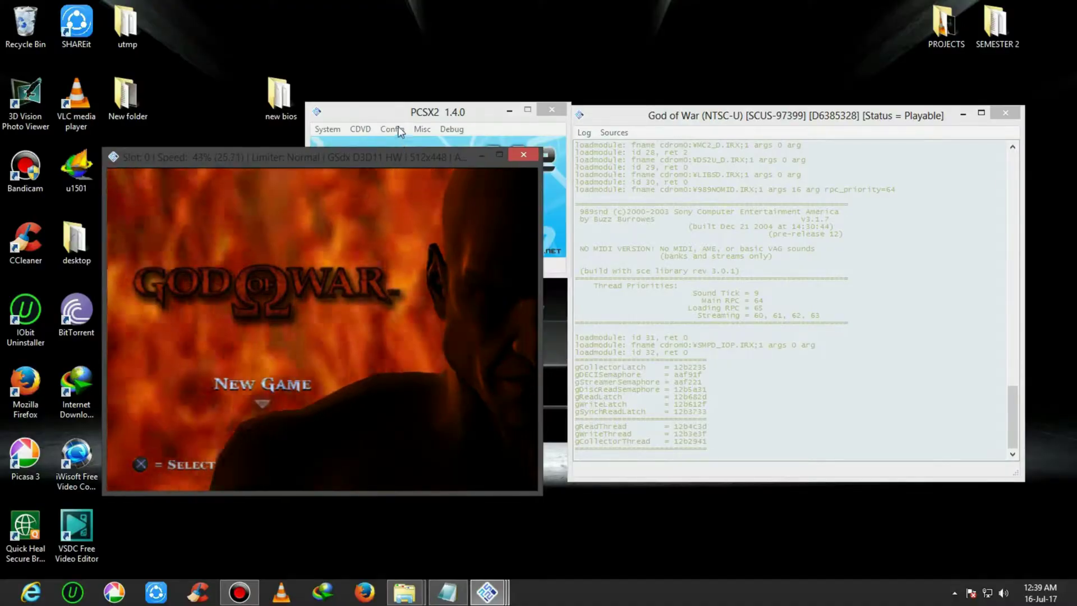
Set Frame Skipping to Constant skipping in Emulation Settings and apply it.
left_click(406, 113)
left_click(396, 129)
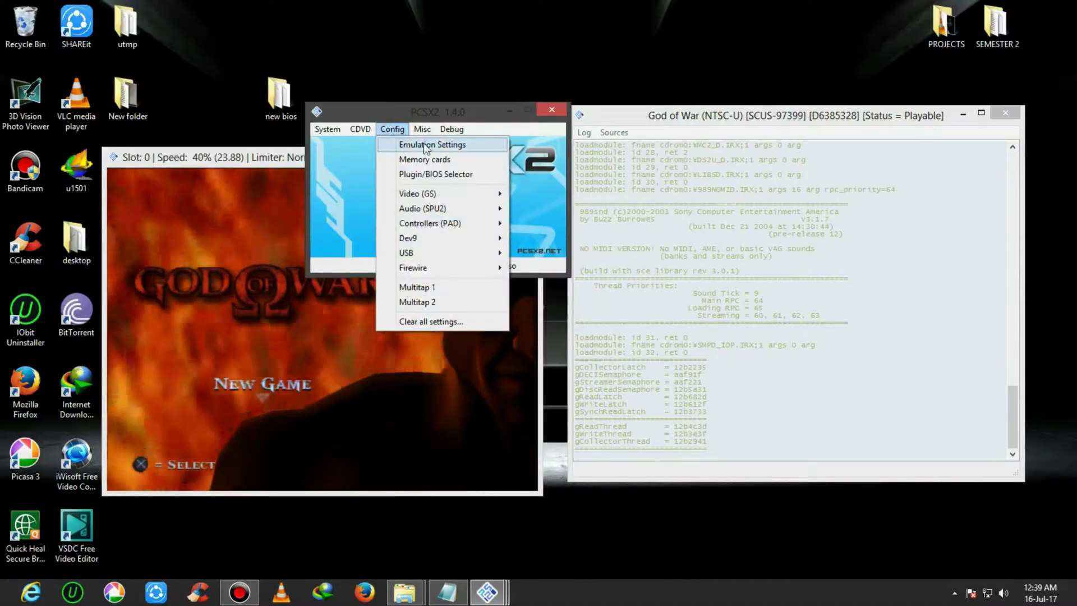
left_click(419, 144)
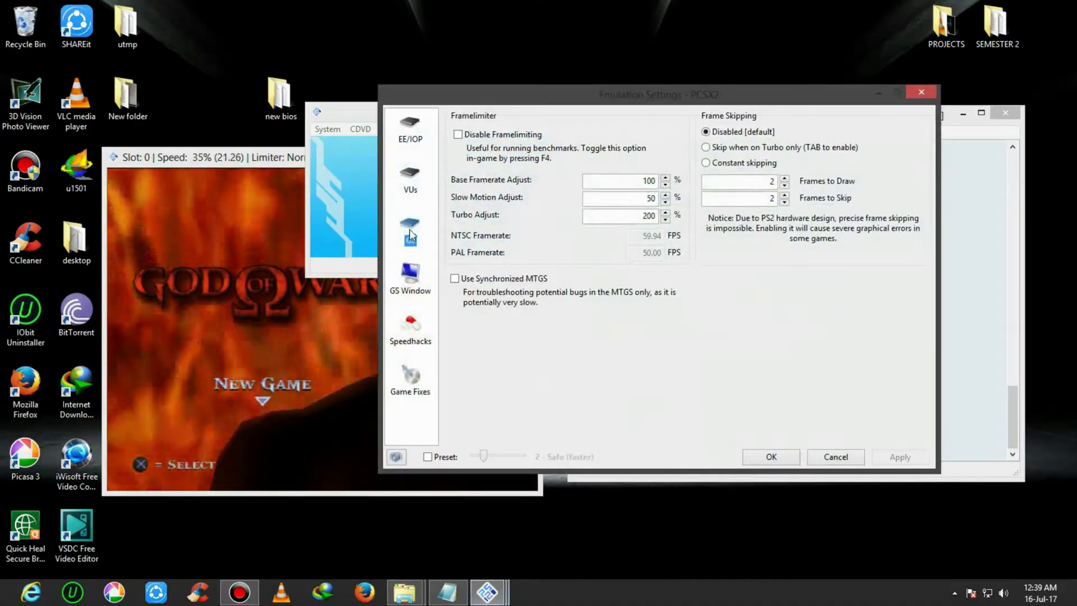
left_click(713, 164)
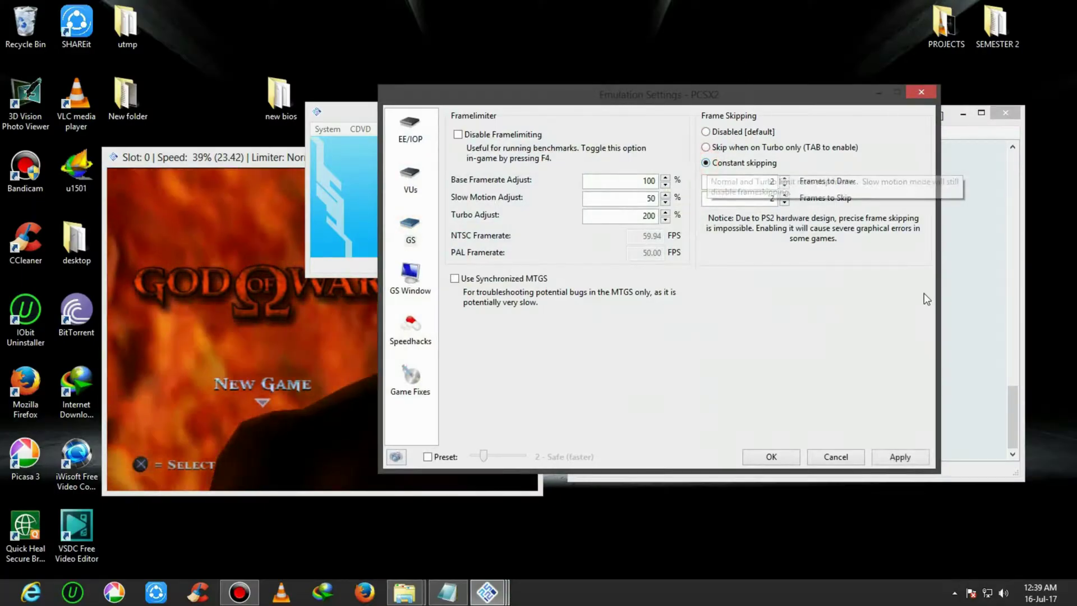
left_click(888, 457)
left_click(771, 456)
left_click(362, 392)
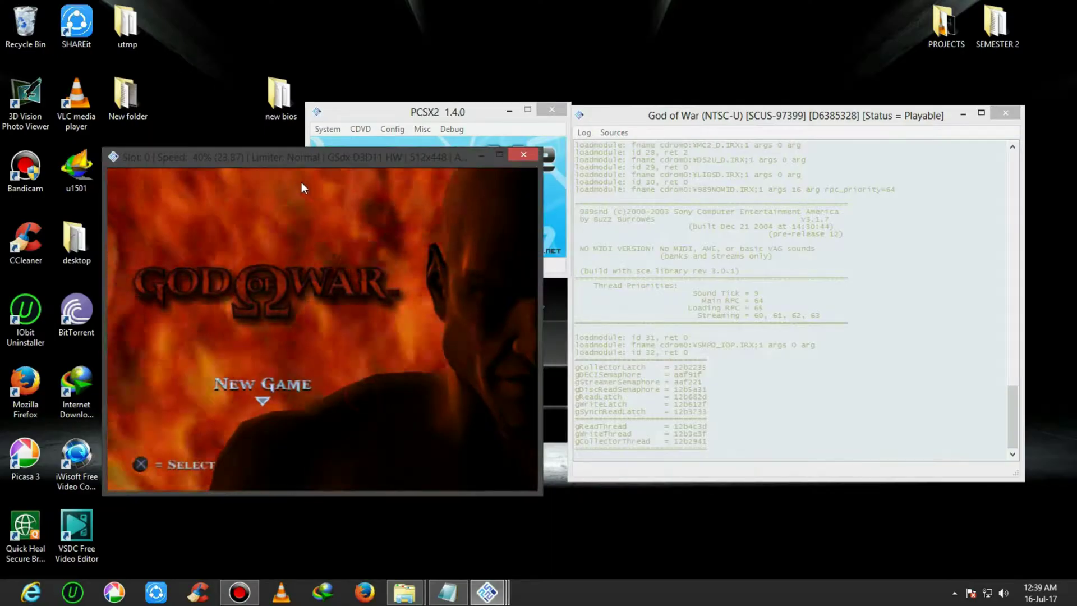
left_click_drag(301, 156, 300, 152)
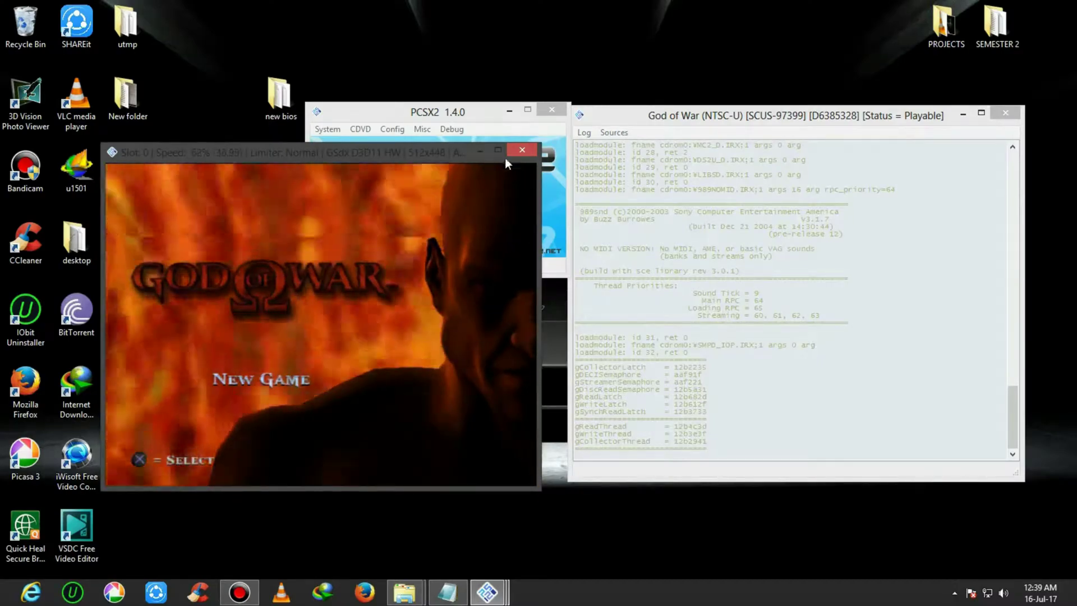
Close God of War and PCSX2, relaunch it, and load the God of war 2.mgc image.
left_click(522, 149)
left_click(552, 110)
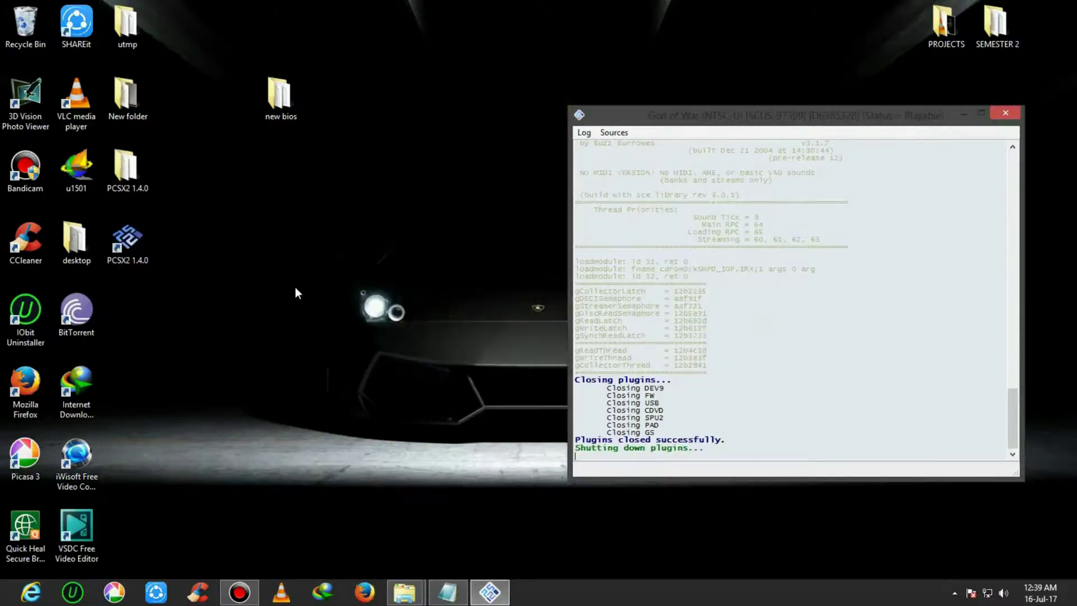
double_click(127, 254)
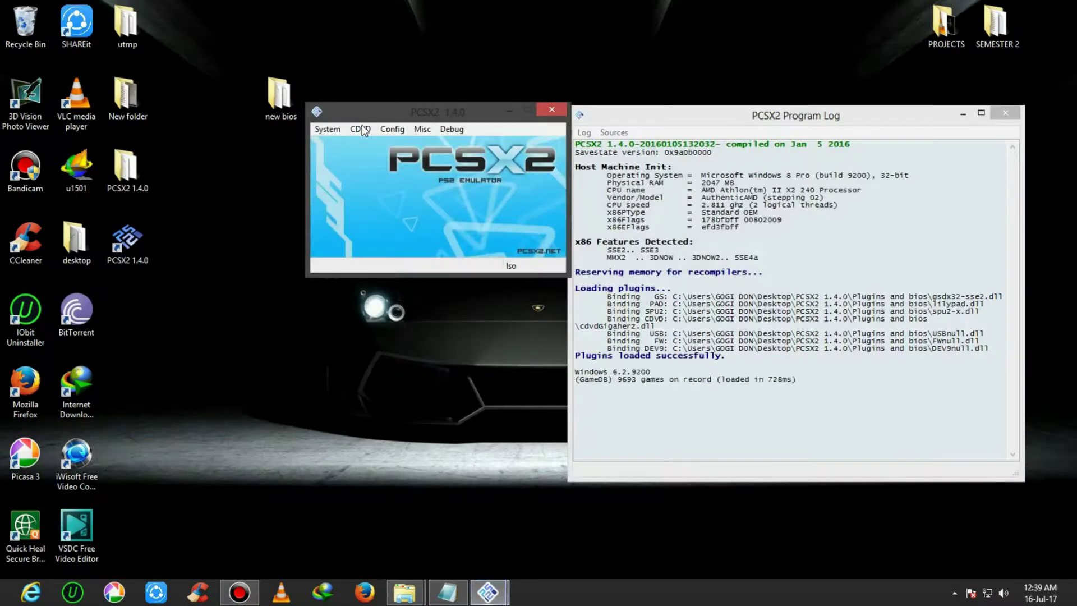
left_click(361, 129)
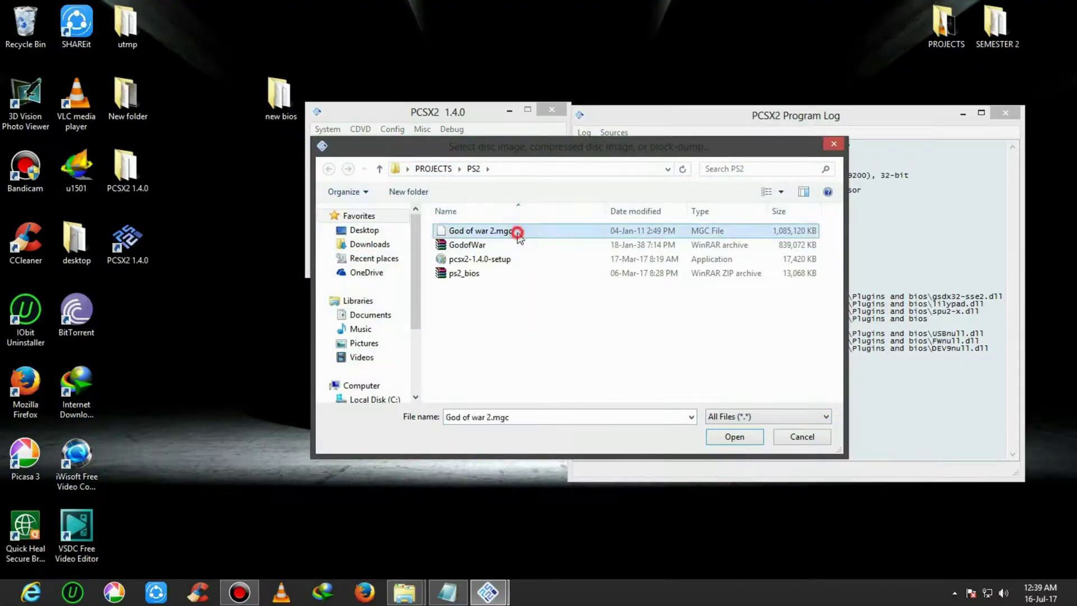
left_click(732, 436)
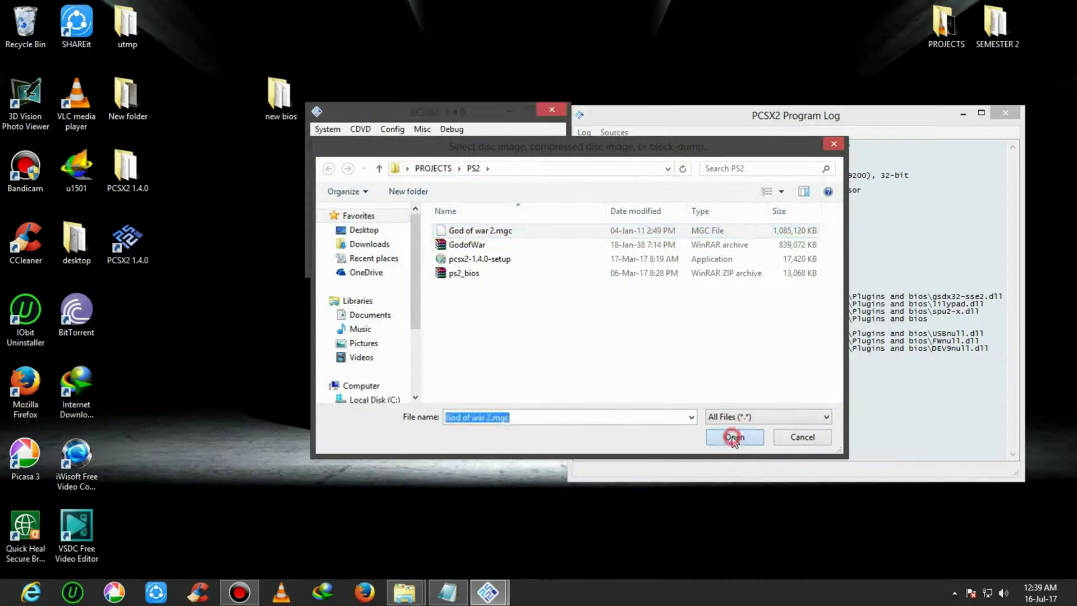
left_click(335, 134)
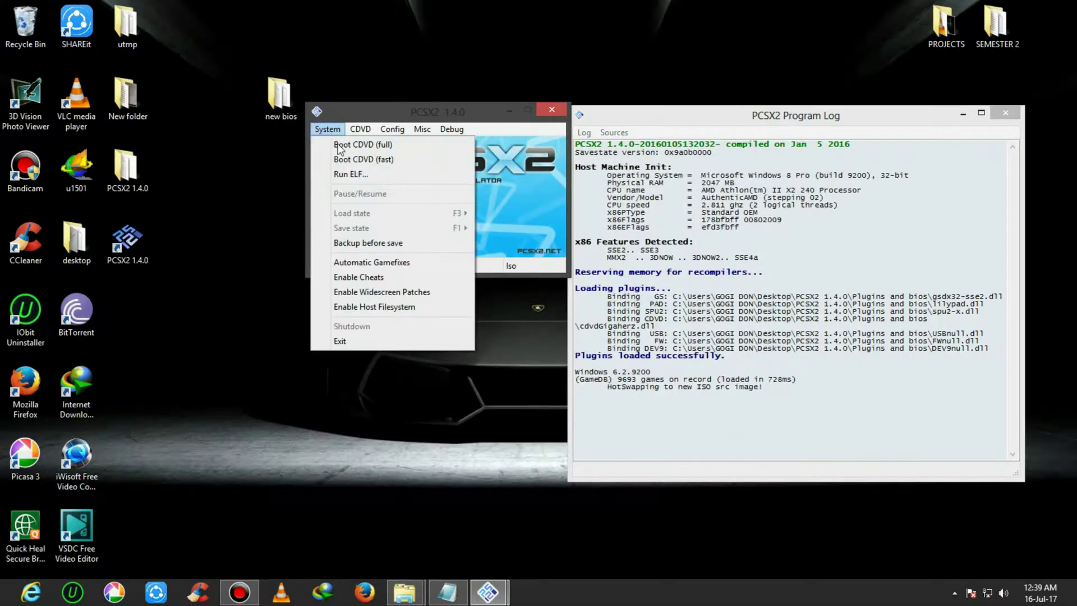
Fast-boot God of War II and press Enter at its title menu to start a new game.
left_click(340, 165)
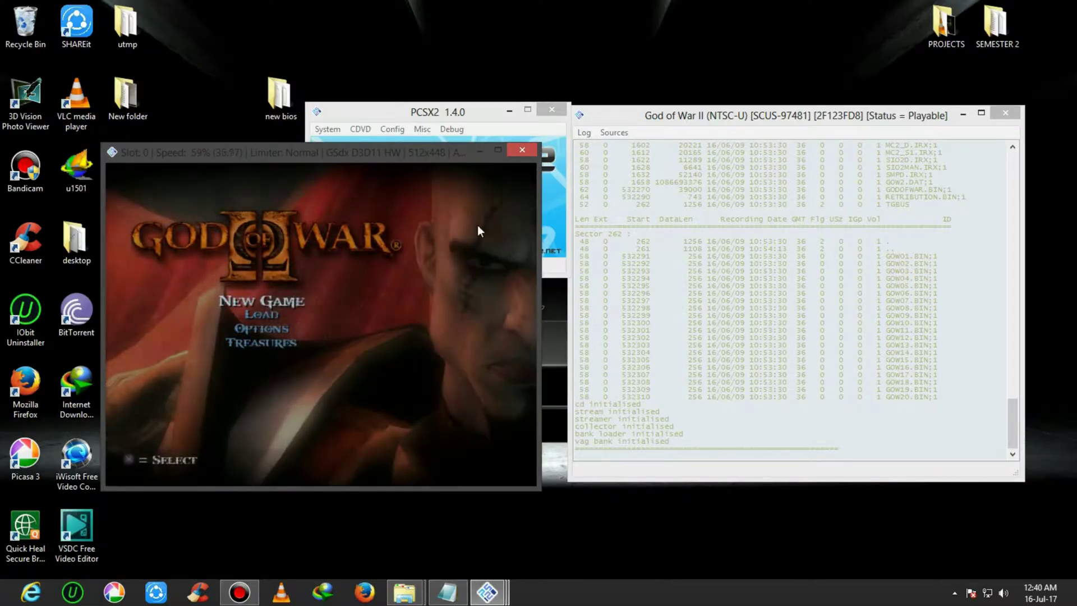
key("Return")
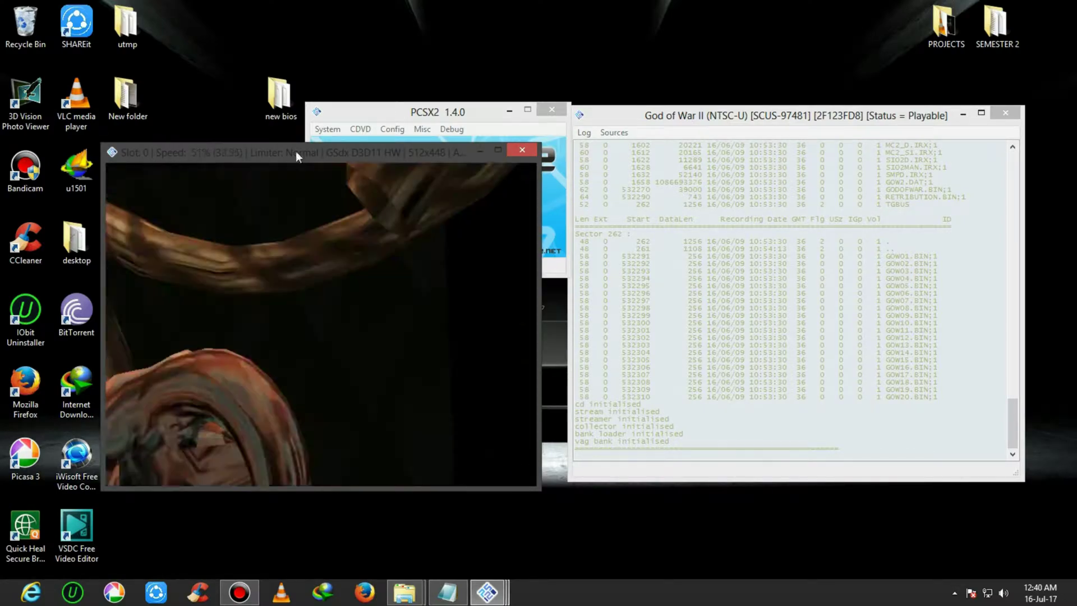
left_click(411, 137)
left_click(392, 129)
left_click(429, 144)
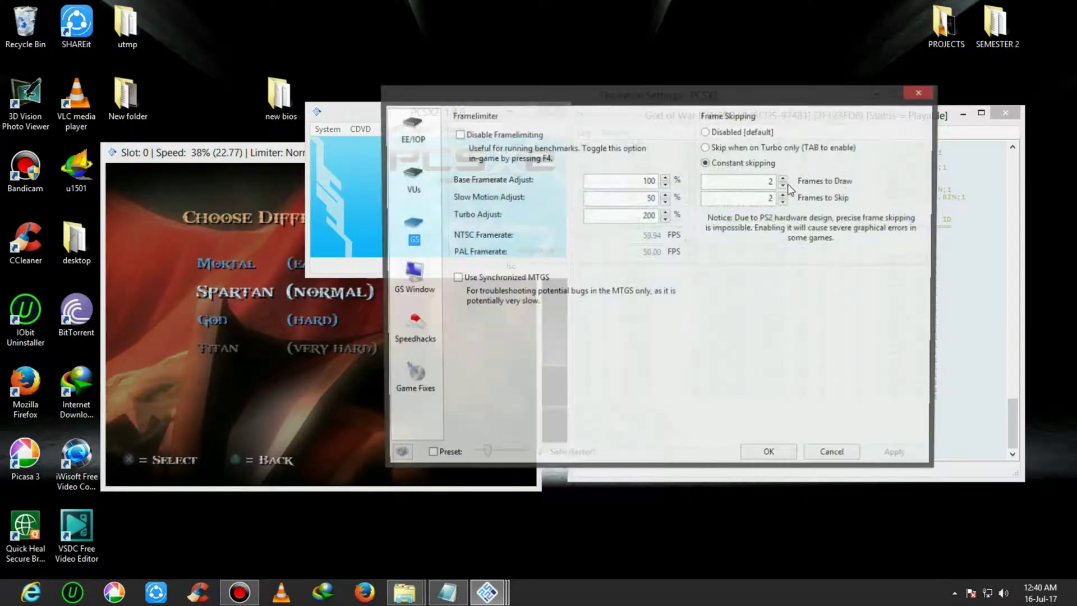
left_click(766, 459)
left_click(258, 313)
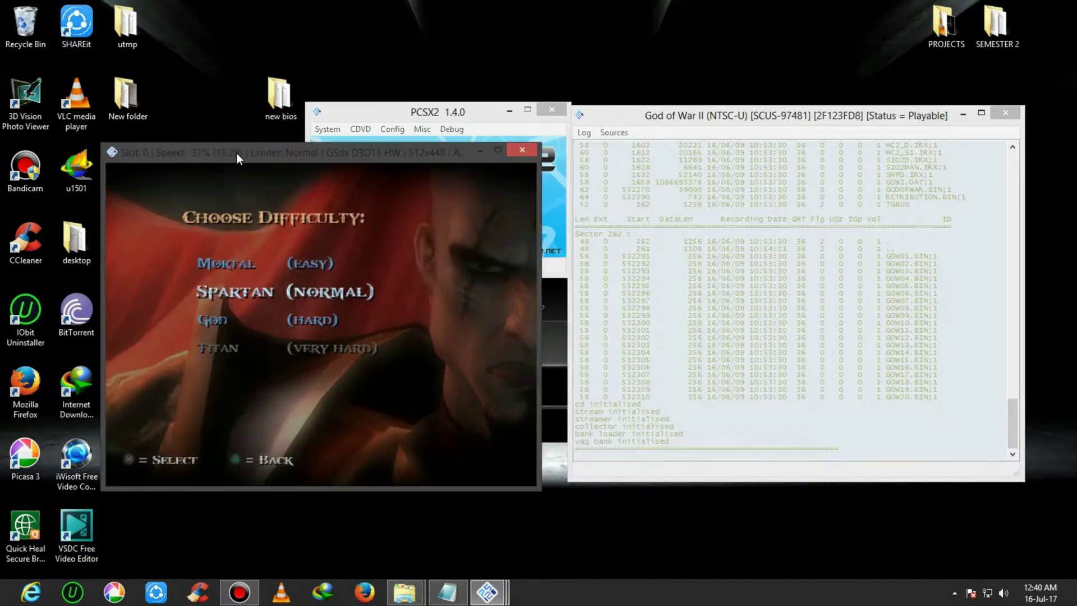